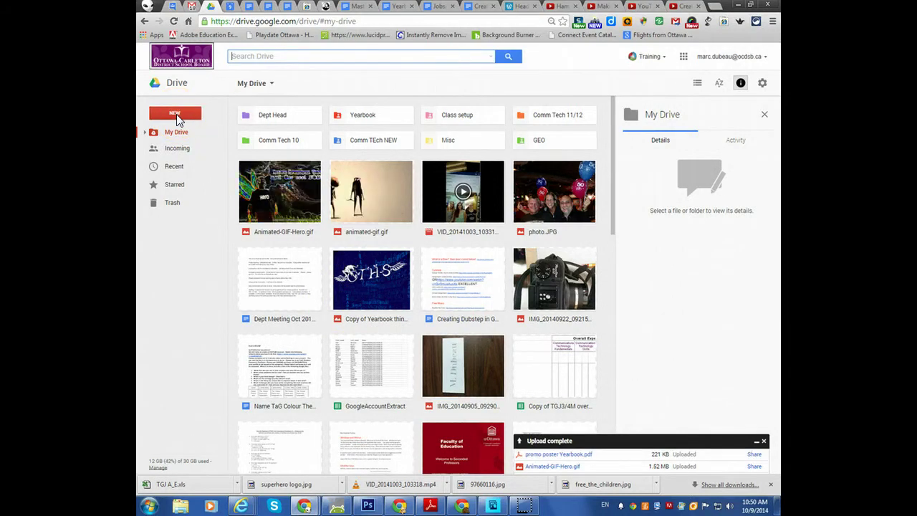
# Create a new Google Form and title it "What is your Favorite GIF?"
pyautogui.click(179, 115)
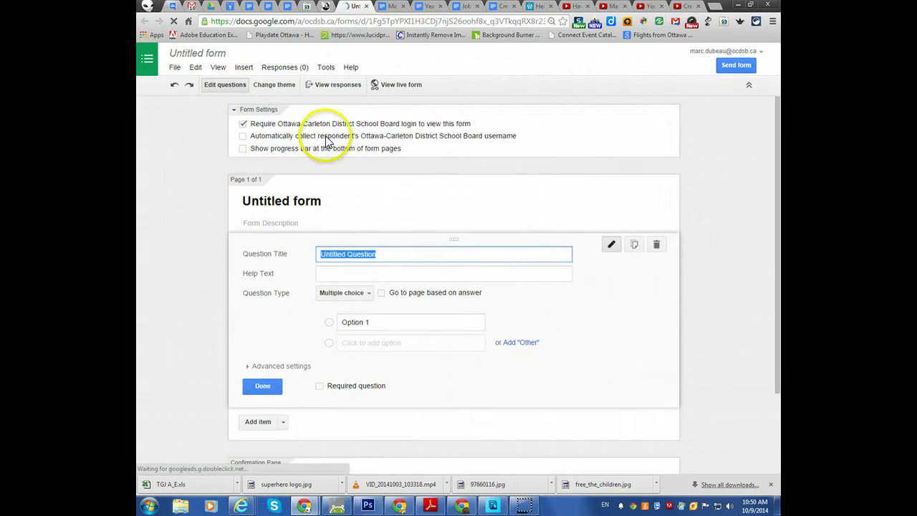
pyautogui.click(312, 203)
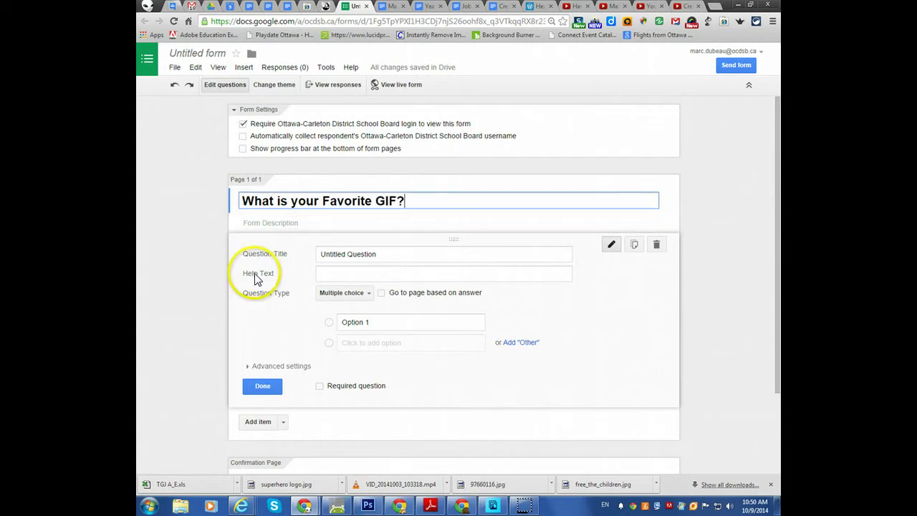
# Add an image item to the form using Animated-GIF-Hero.gif from Google Drive
pyautogui.click(283, 425)
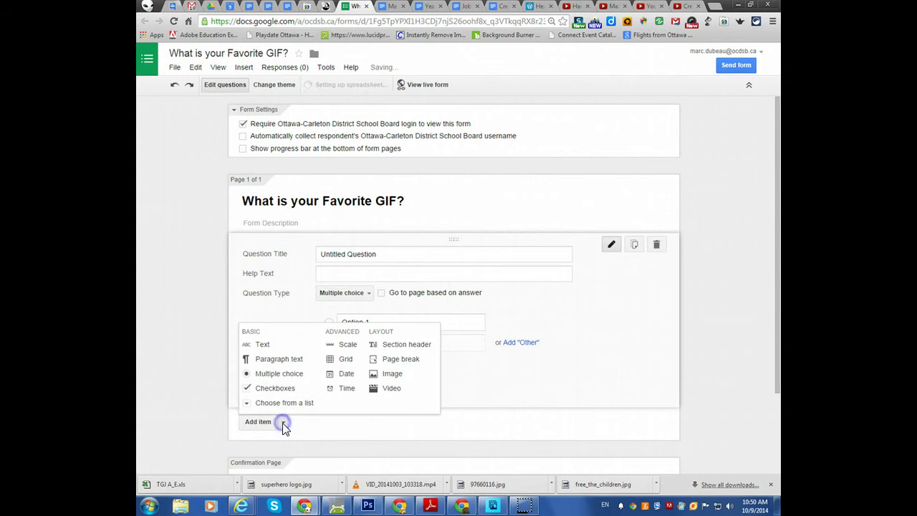
pyautogui.click(392, 379)
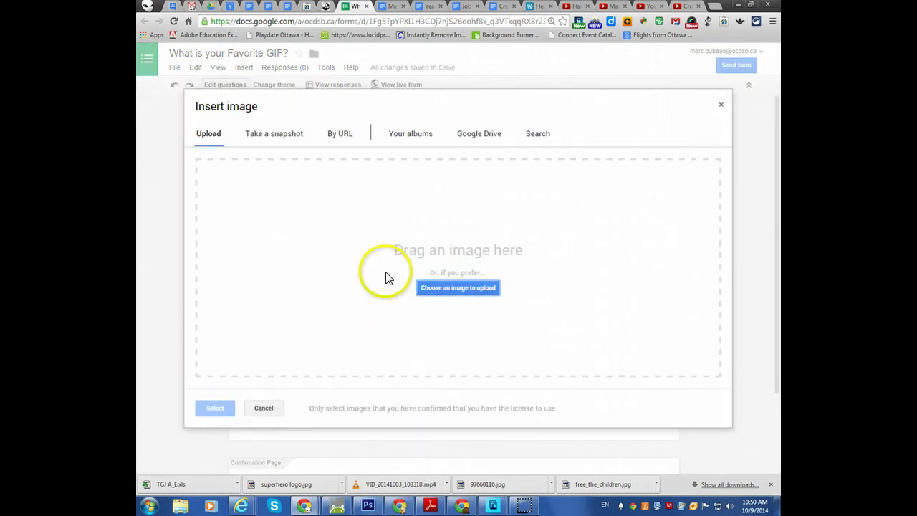
pyautogui.click(474, 140)
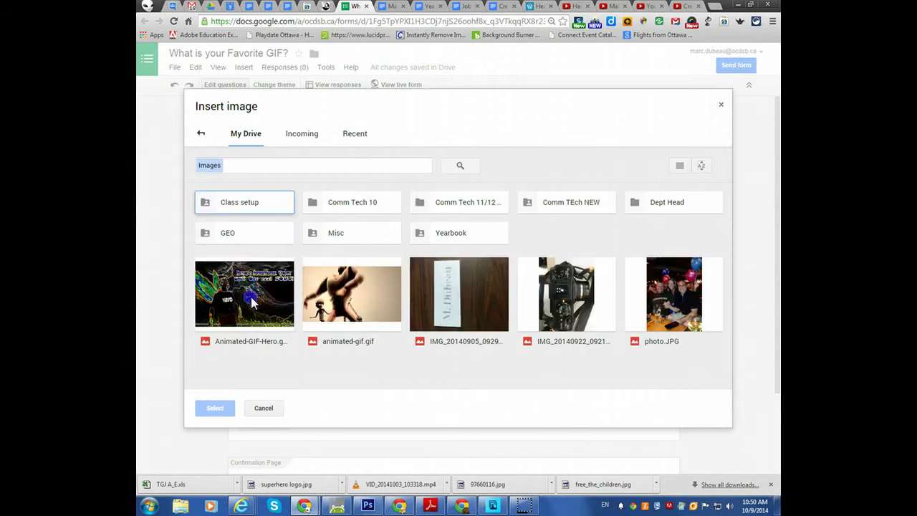
pyautogui.click(245, 301)
pyautogui.click(214, 407)
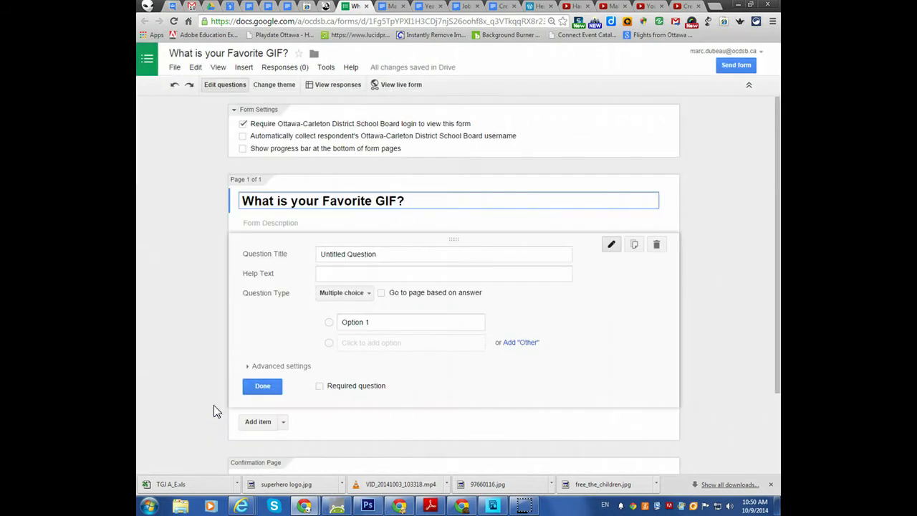
pyautogui.moveTo(261, 399); pyautogui.dragTo(293, 406)
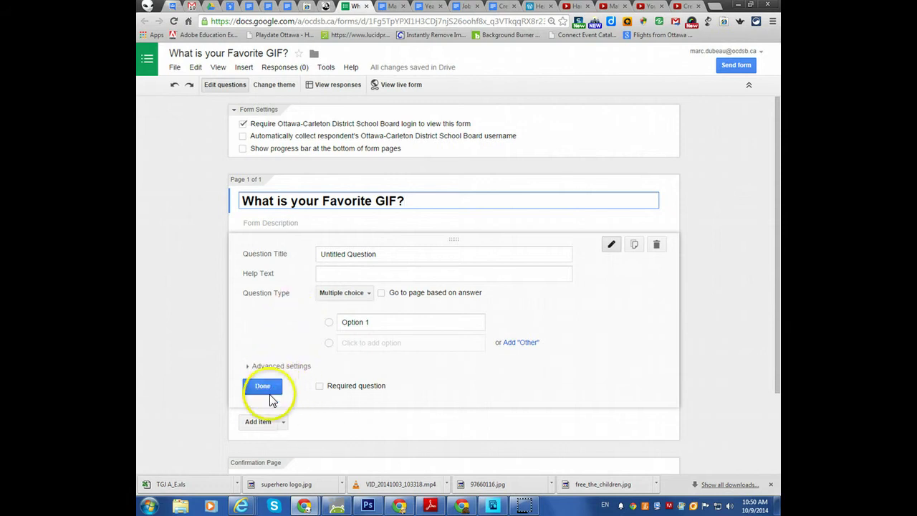
pyautogui.click(284, 424)
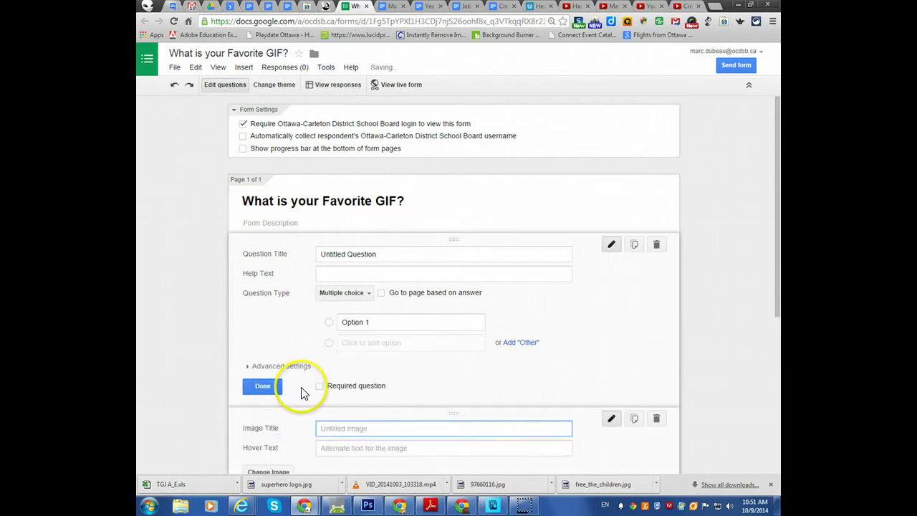
# Title the inserted hero image "My Hero in Action"
pyautogui.scroll(-1, 302, 393)
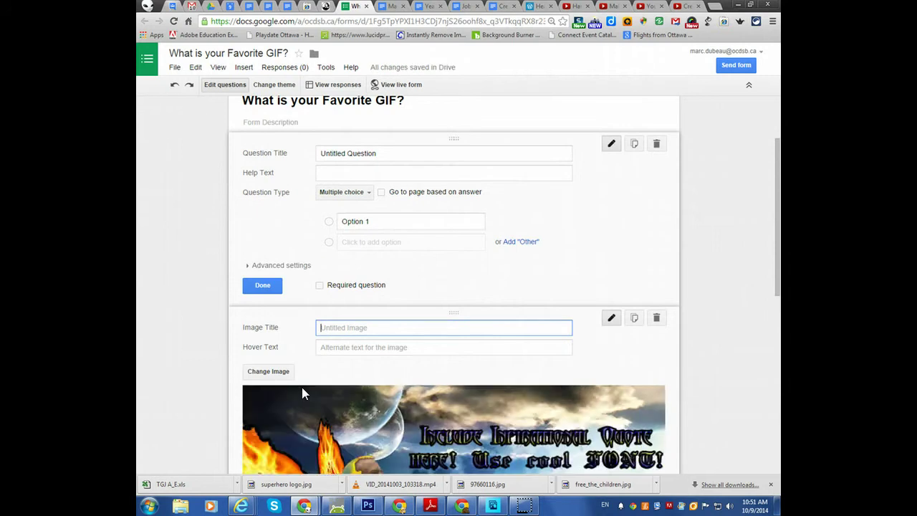
pyautogui.scroll(-1, 447, 389)
pyautogui.scroll(1, 420, 297)
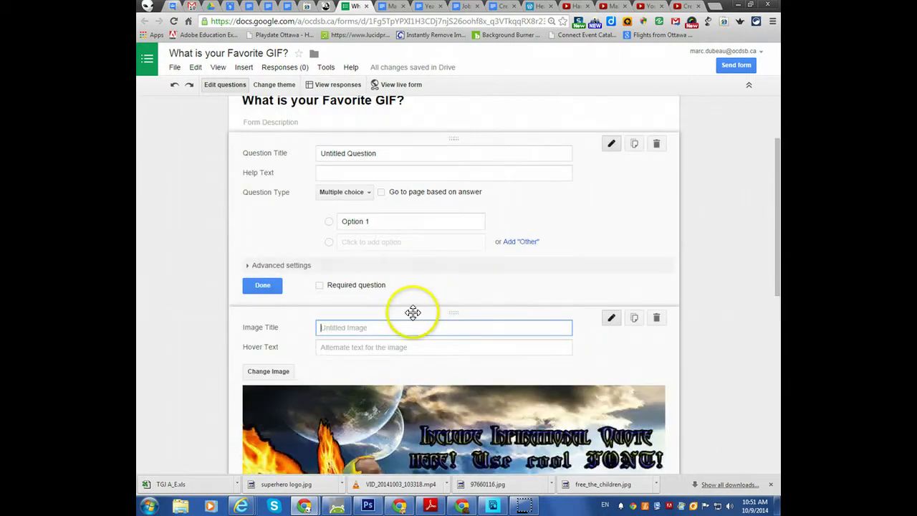
pyautogui.moveTo(415, 317); pyautogui.dragTo(408, 80)
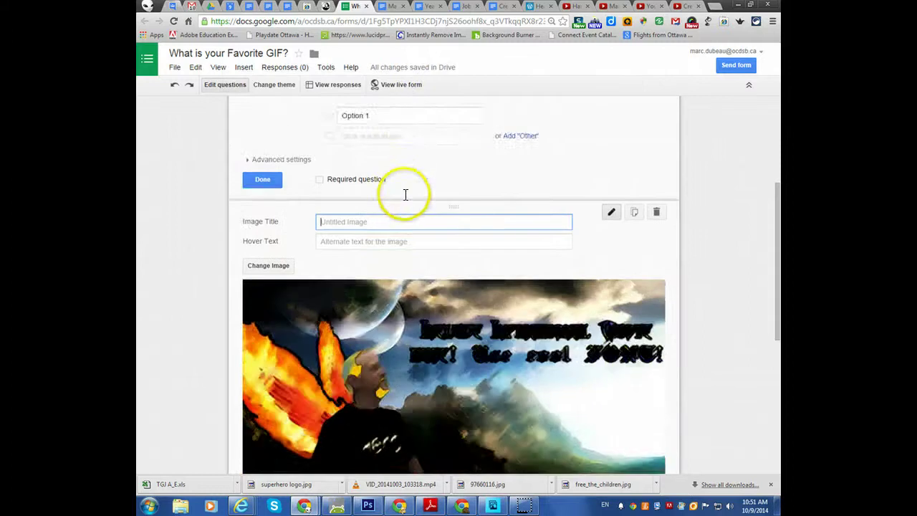
pyautogui.scroll(-2, 404, 194)
pyautogui.scroll(-1, 406, 211)
pyautogui.scroll(5, 407, 210)
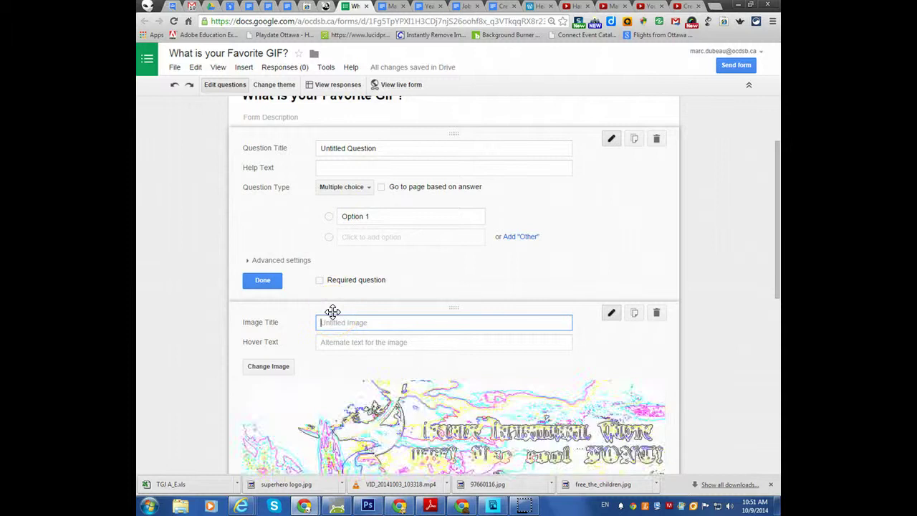
pyautogui.write('My')
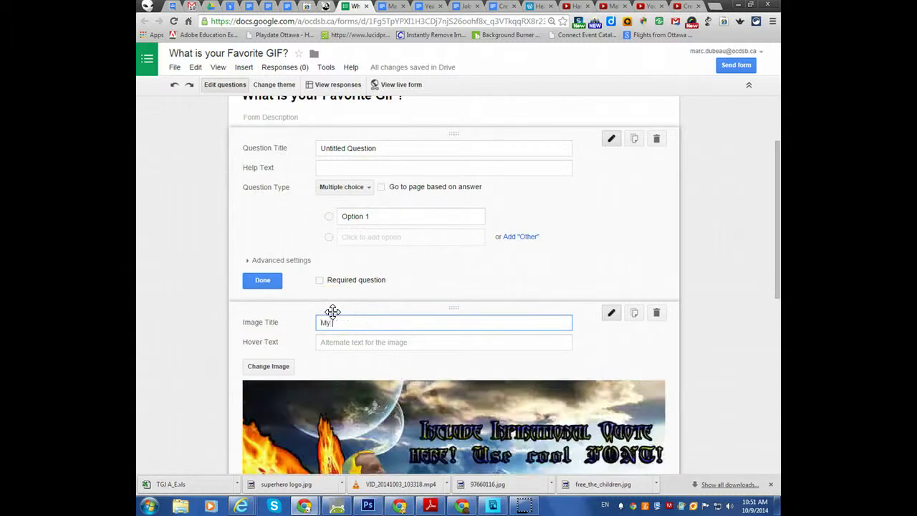
pyautogui.write(' Hero in A')
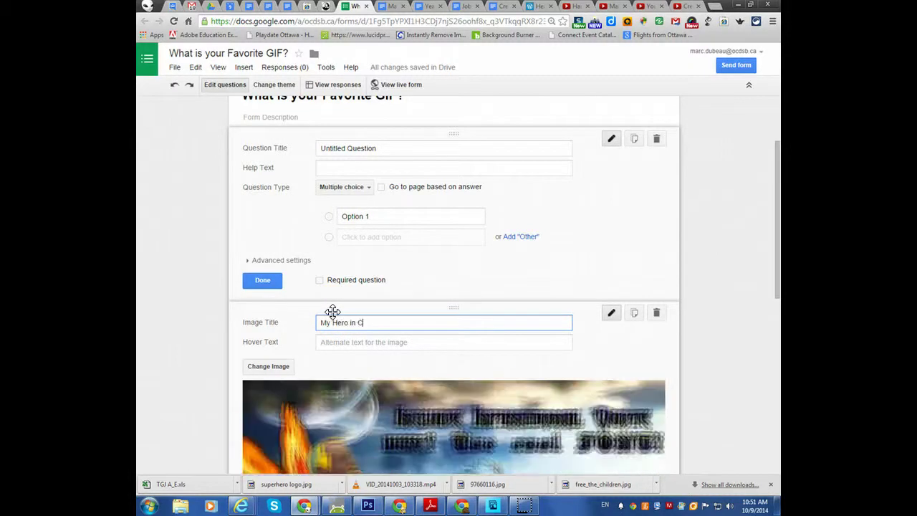
pyautogui.write('ction')
# Look through the form from its untitled question to the end of the hero image item
pyautogui.scroll(1, 333, 312)
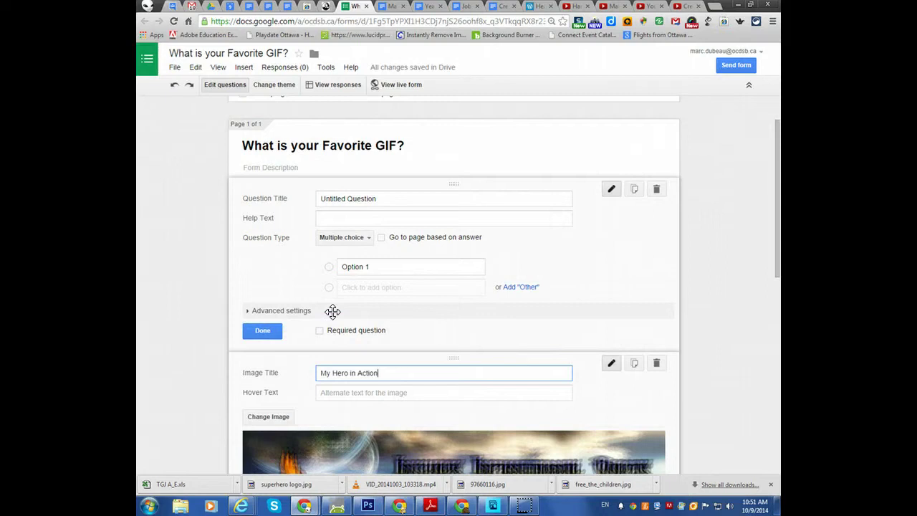
pyautogui.scroll(-5, 322, 396)
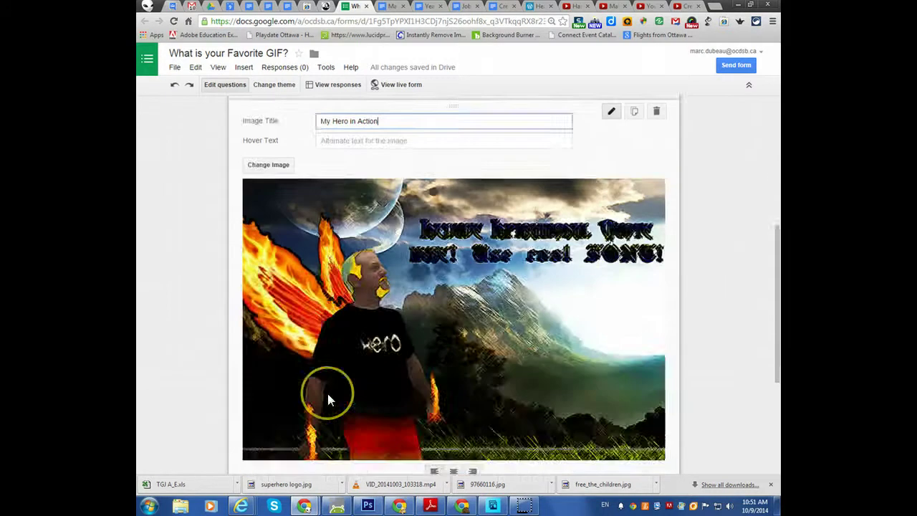
pyautogui.scroll(5, 260, 355)
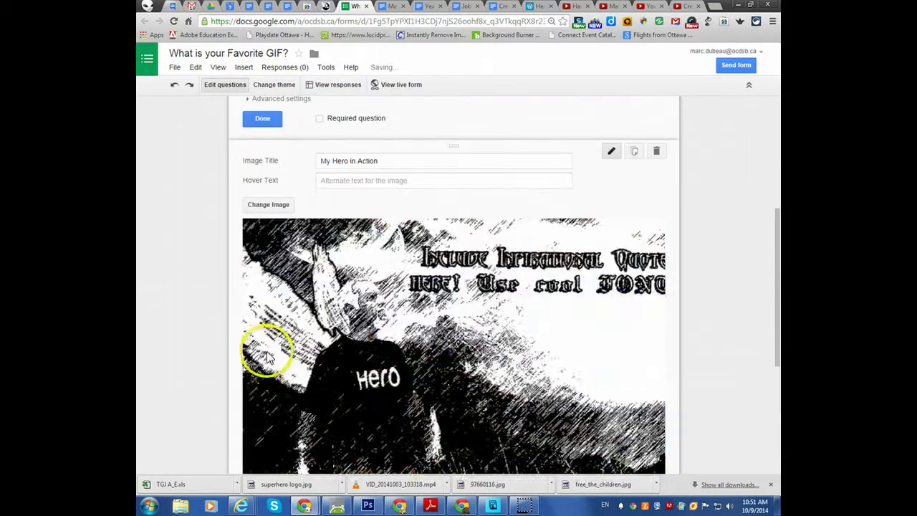
pyautogui.scroll(4, 394, 317)
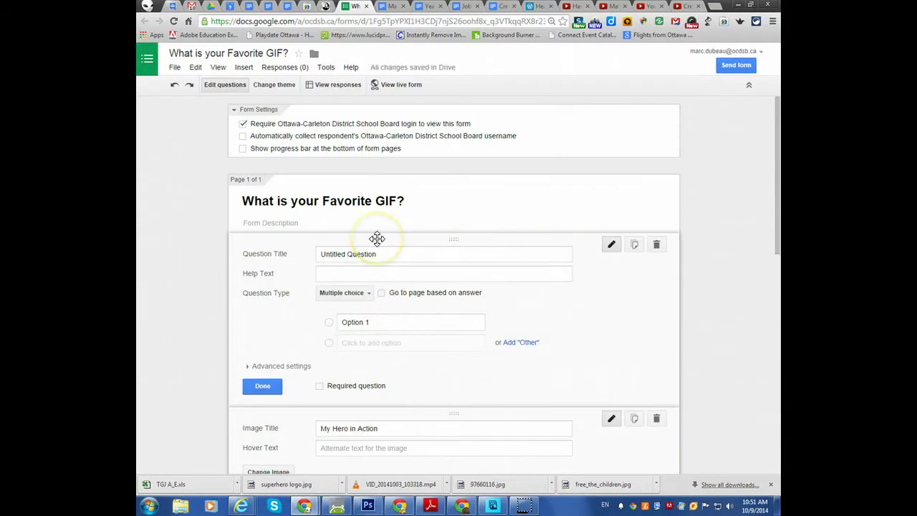
pyautogui.scroll(-10, 241, 379)
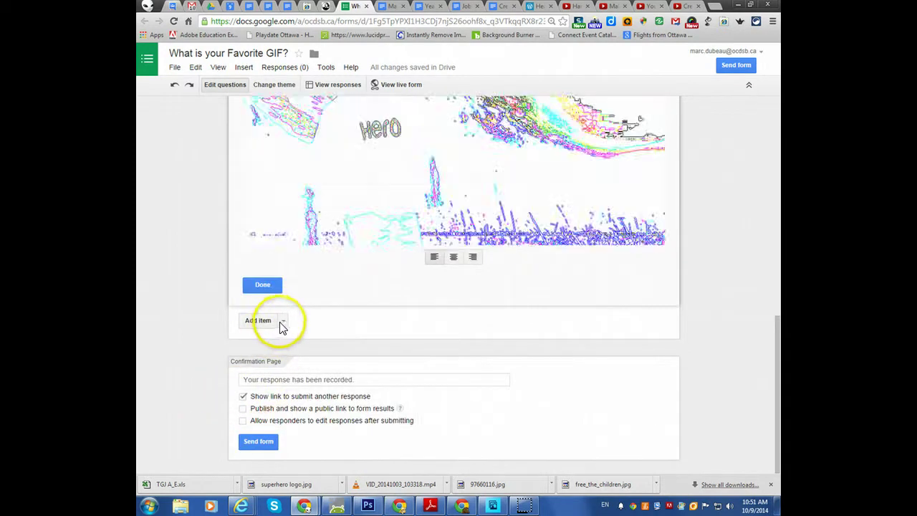
pyautogui.scroll(8, 510, 264)
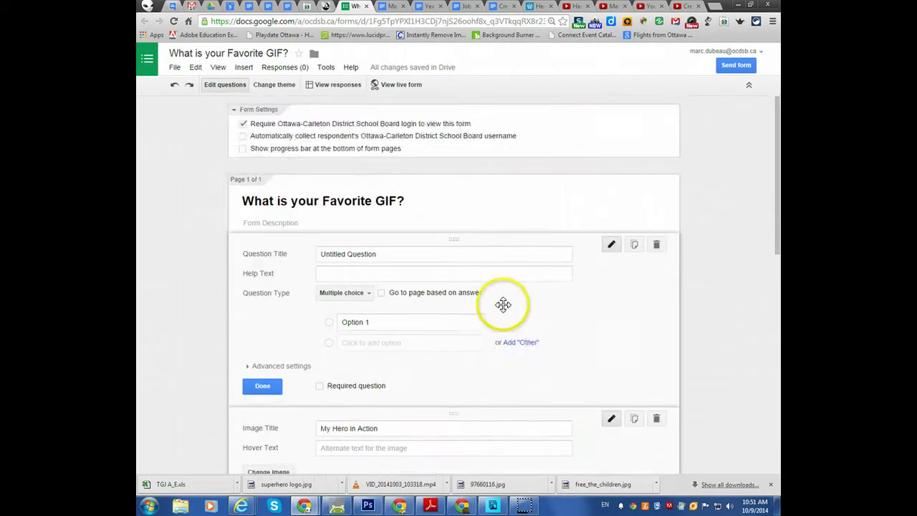
pyautogui.scroll(-3, 502, 305)
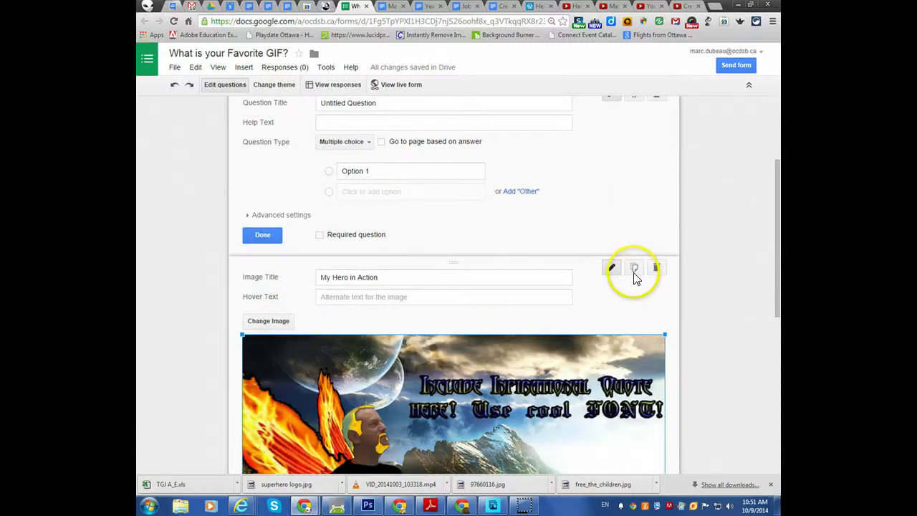
# Switch the hero image item between preview and editing, review its alignment options, and finish editing it
pyautogui.click(611, 269)
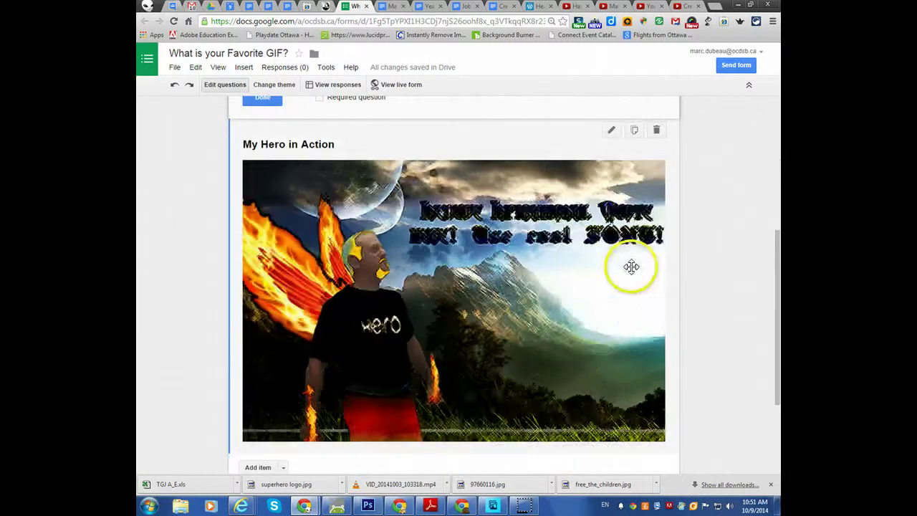
pyautogui.click(659, 174)
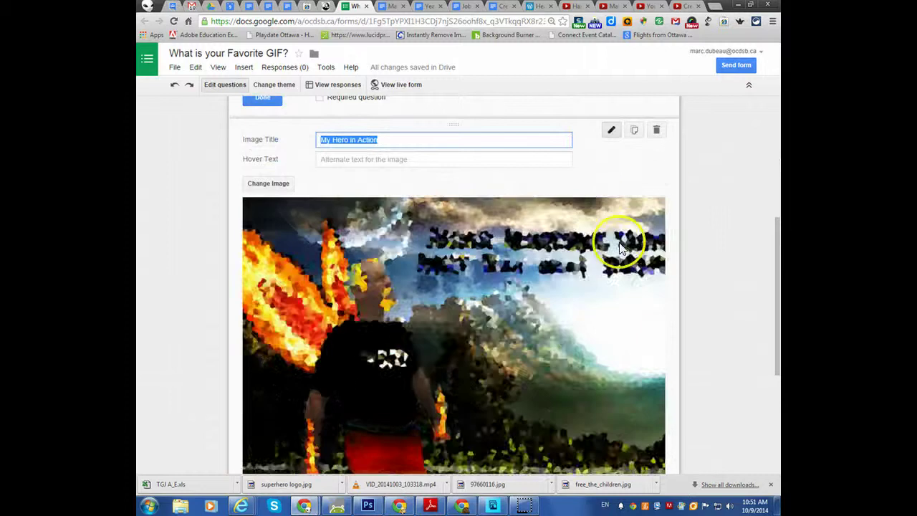
pyautogui.scroll(-2, 608, 303)
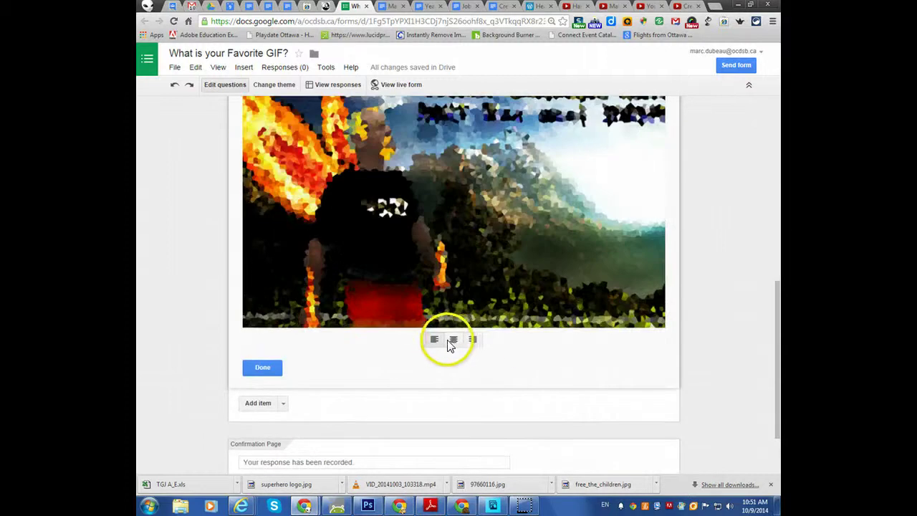
pyautogui.scroll(3, 447, 344)
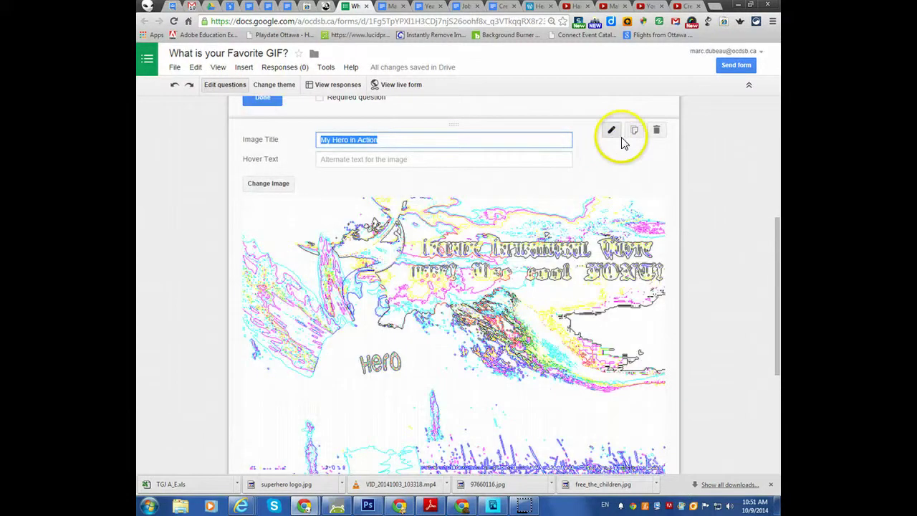
pyautogui.scroll(-1, 248, 379)
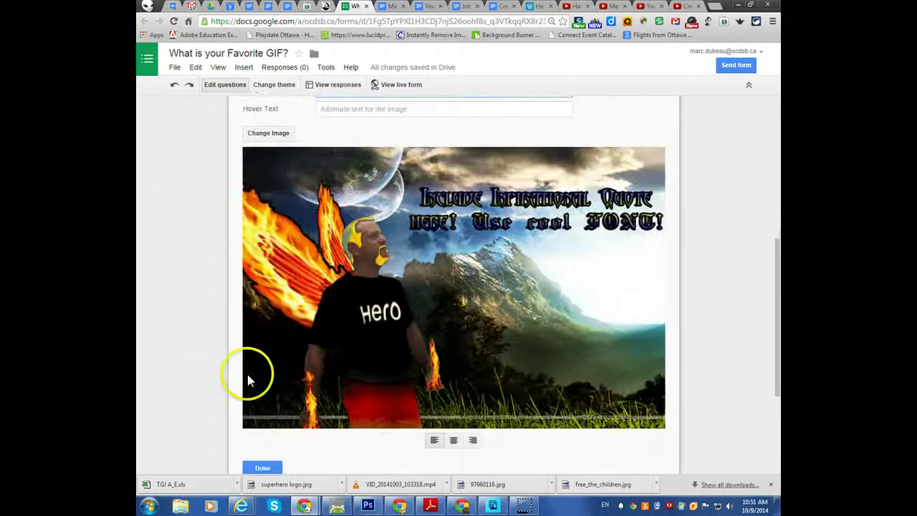
pyautogui.scroll(-2, 248, 380)
pyautogui.click(262, 369)
# Add a second image item below the hero image using animated-gif.gif from My Drive
pyautogui.scroll(-2, 268, 402)
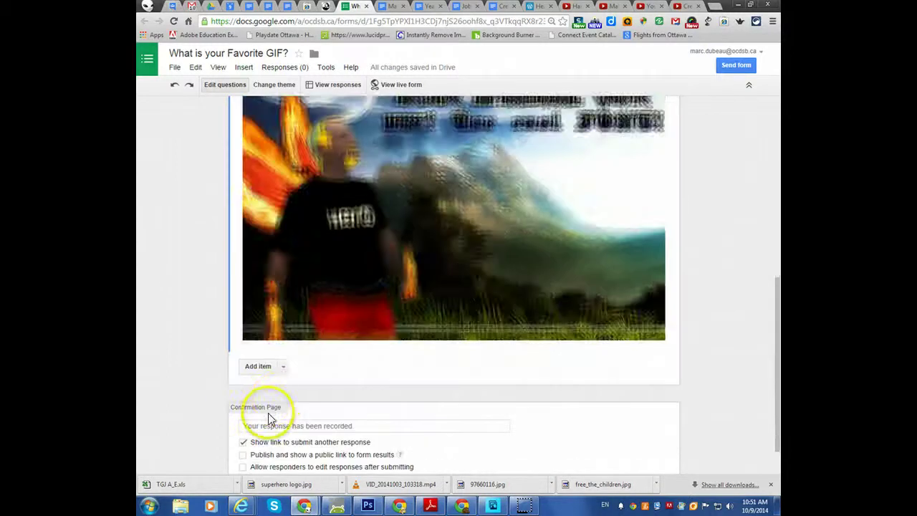
pyautogui.click(283, 366)
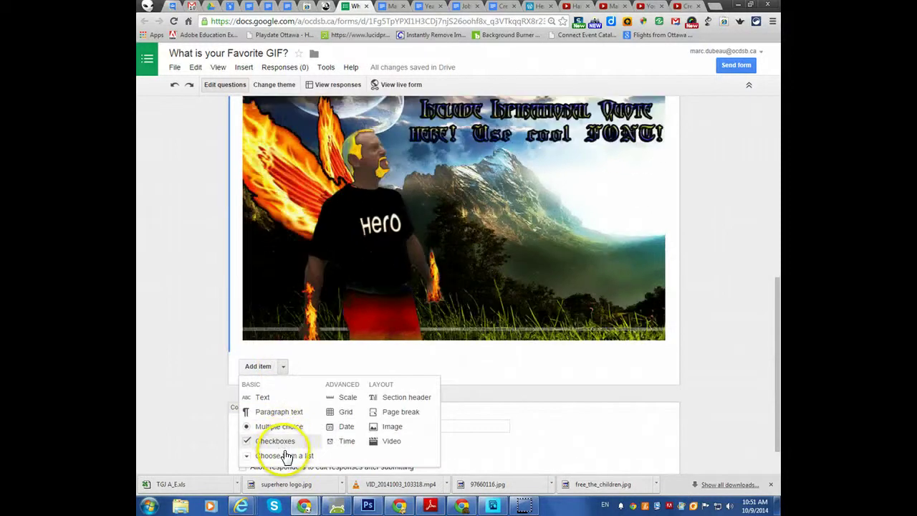
pyautogui.click(392, 428)
pyautogui.click(346, 335)
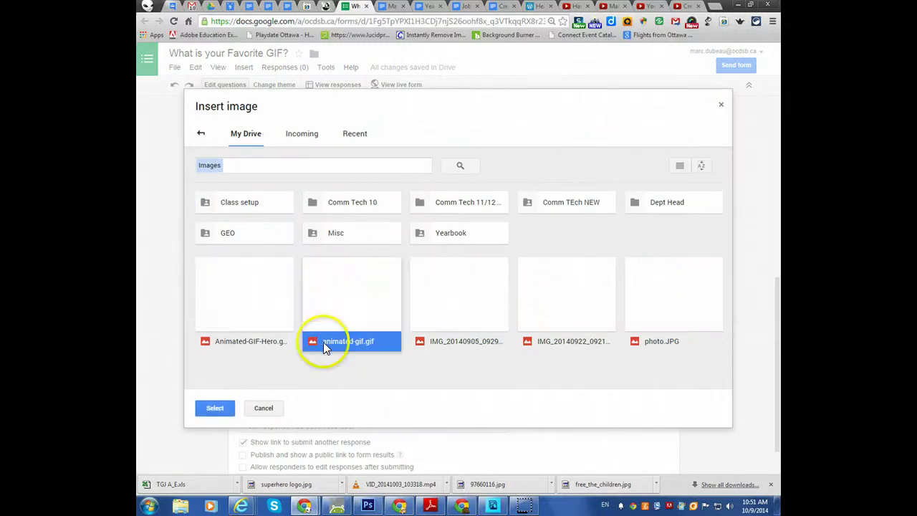
pyautogui.click(219, 406)
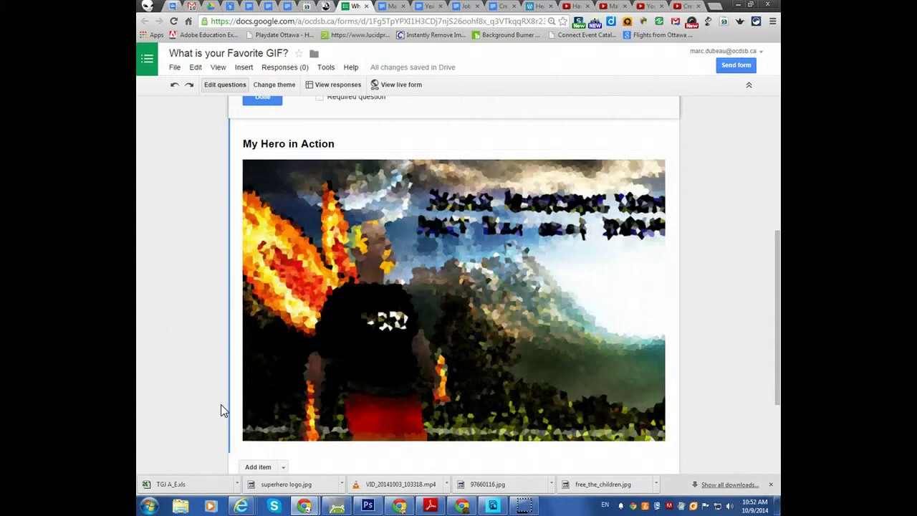
pyautogui.click(230, 406)
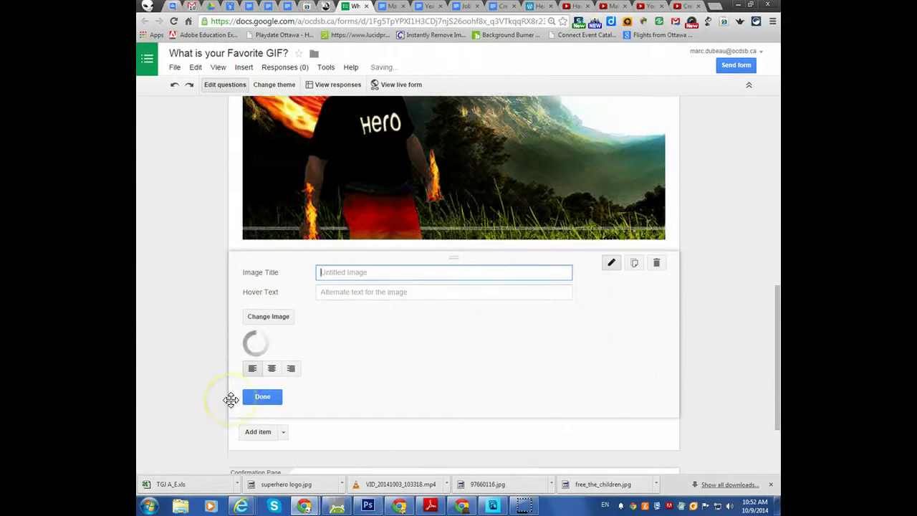
# Title the second image item "Heros ON the WEB" and finish editing it
pyautogui.click(360, 272)
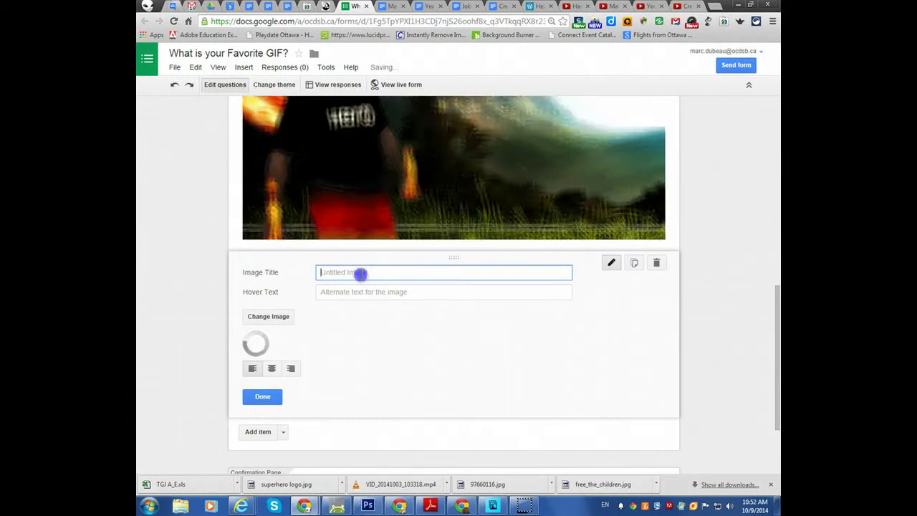
pyautogui.write('Heros ')
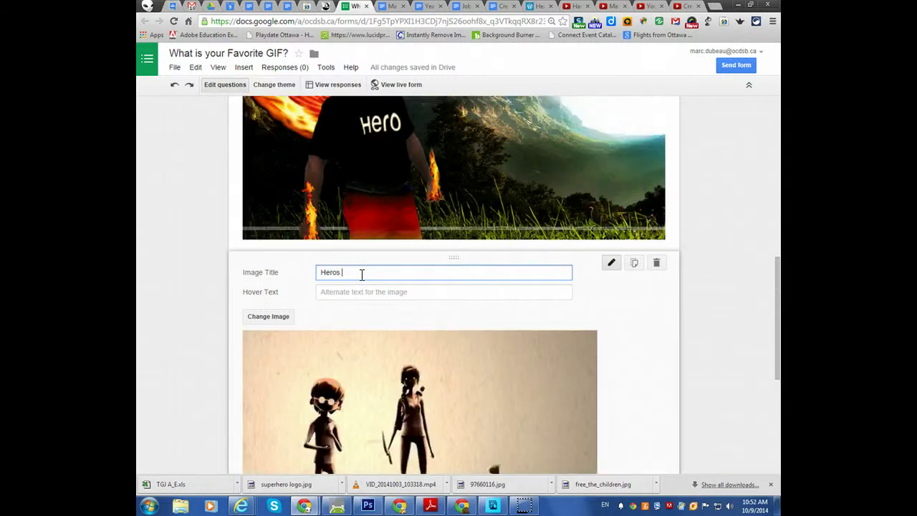
pyautogui.write('ON the E')
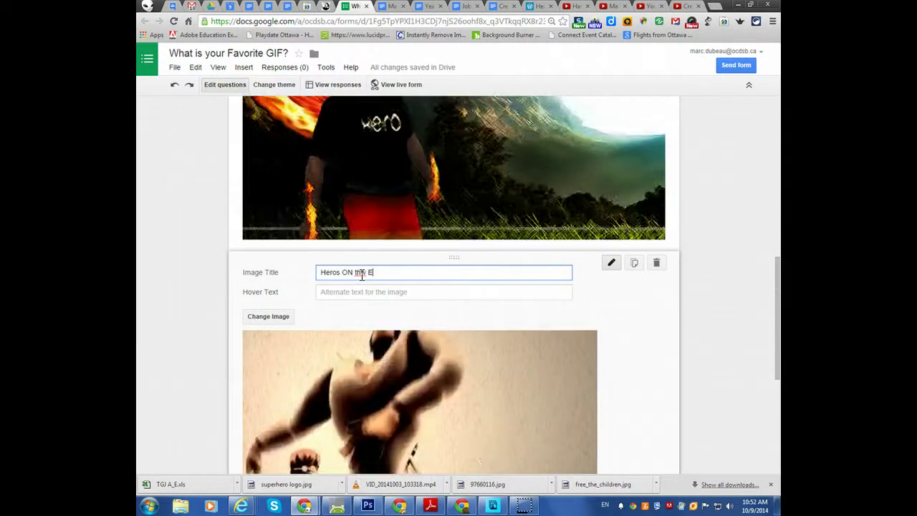
pyautogui.press('BackSpace')
pyautogui.scroll(-1, 360, 275)
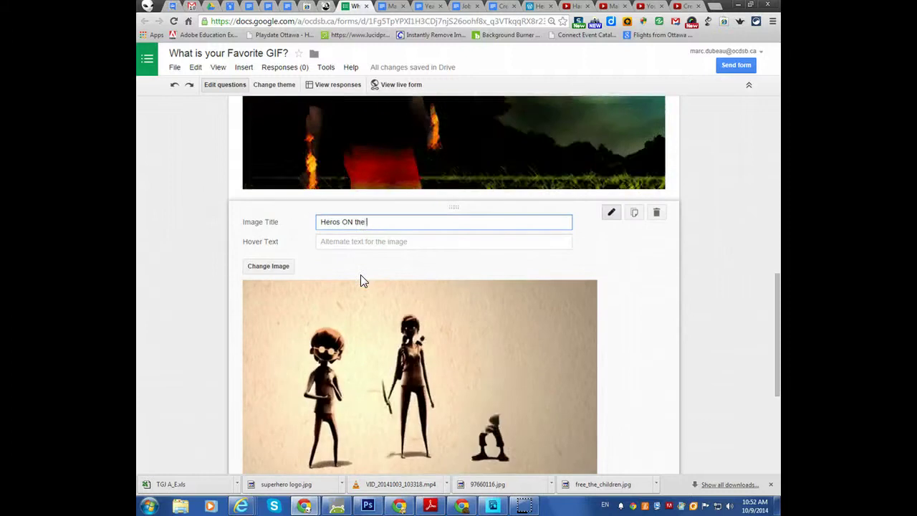
pyautogui.write('WEB')
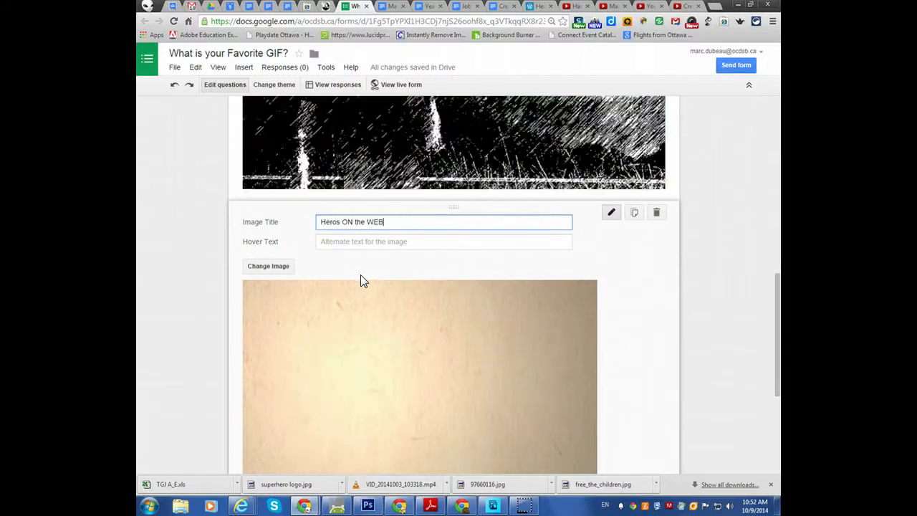
pyautogui.scroll(-4, 360, 274)
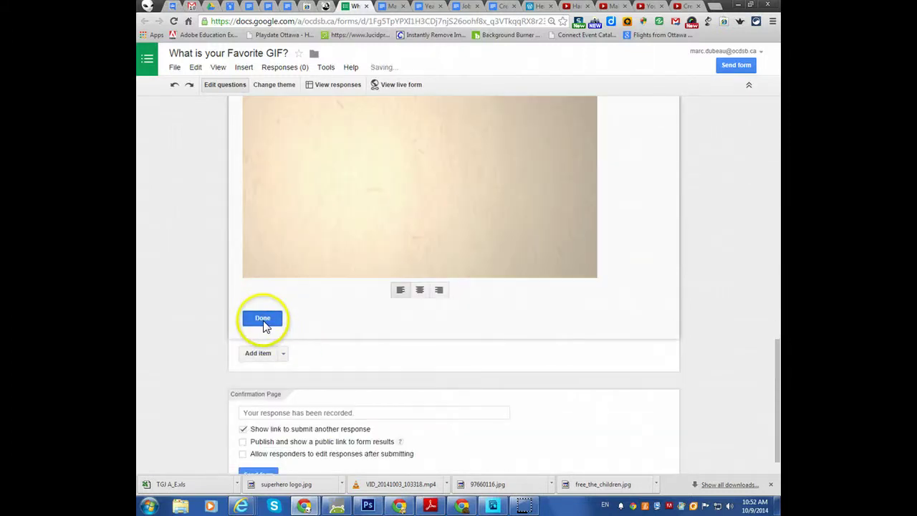
pyautogui.click(263, 320)
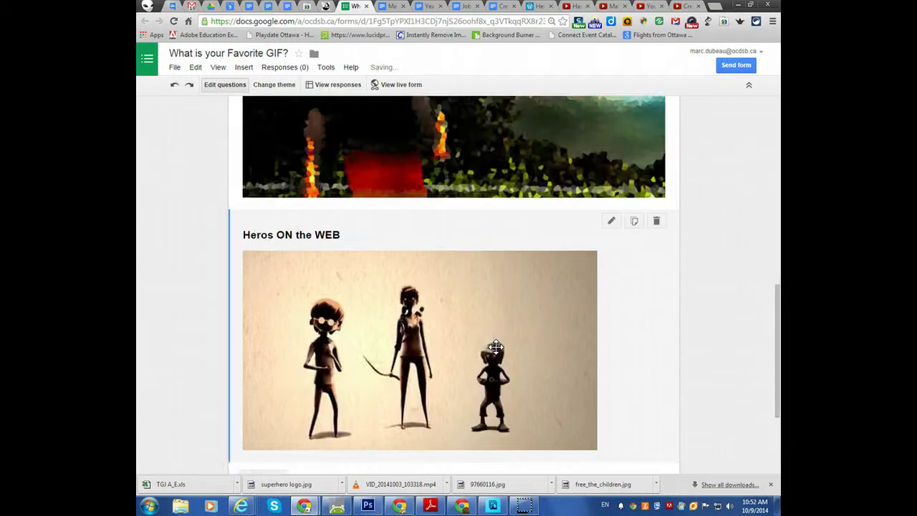
# Title the multiple-choice question "What is your favorite?" and name its first option "My Hero in Action"
pyautogui.scroll(10, 496, 347)
pyautogui.click(498, 346)
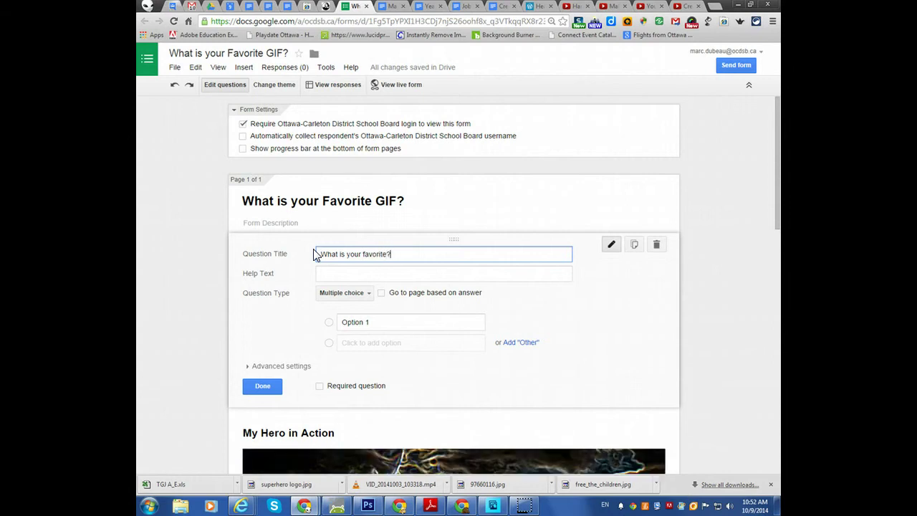
pyautogui.press('Tab')
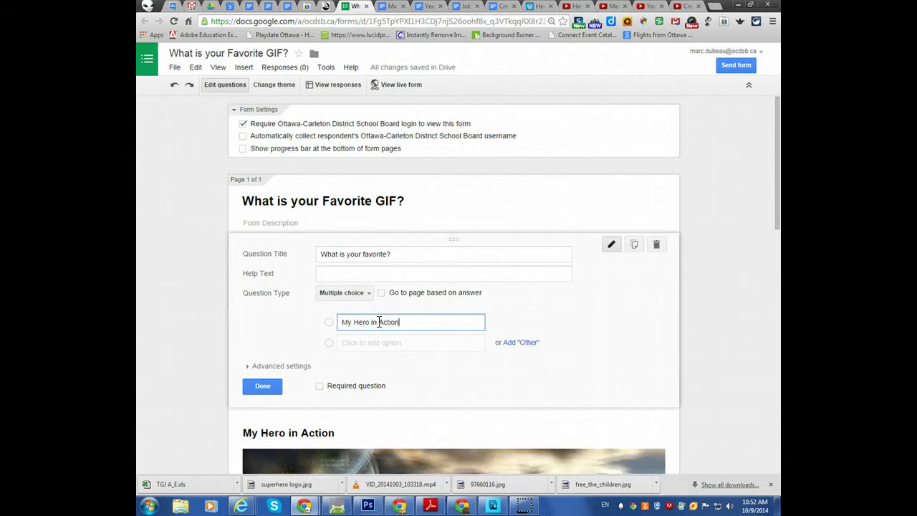
# Add "Heros on the Web" as the second option, make the question required, and finish editing it
pyautogui.click(334, 344)
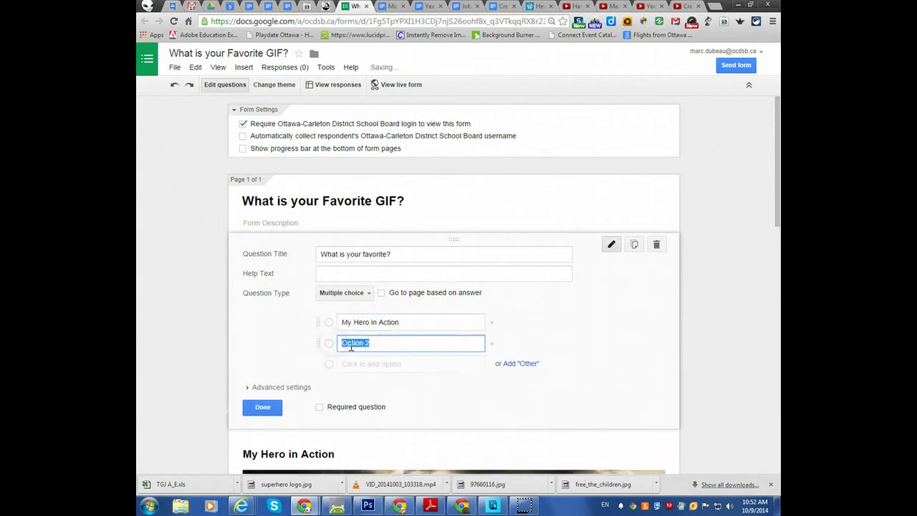
pyautogui.scroll(-9, 371, 369)
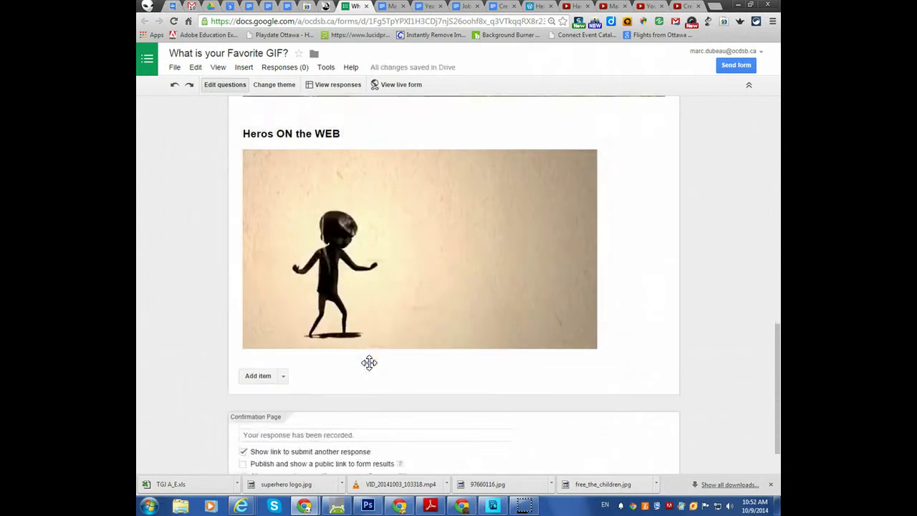
pyautogui.scroll(1, 369, 363)
pyautogui.scroll(8, 369, 363)
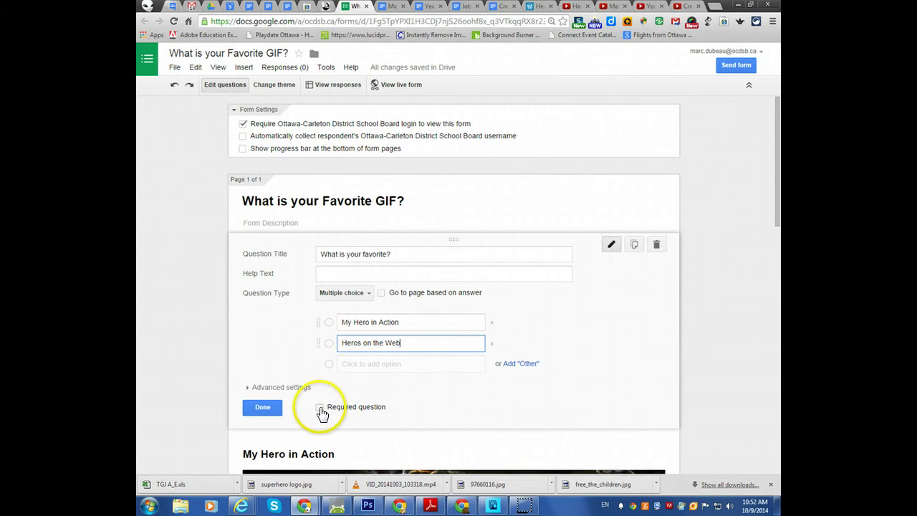
pyautogui.click(268, 407)
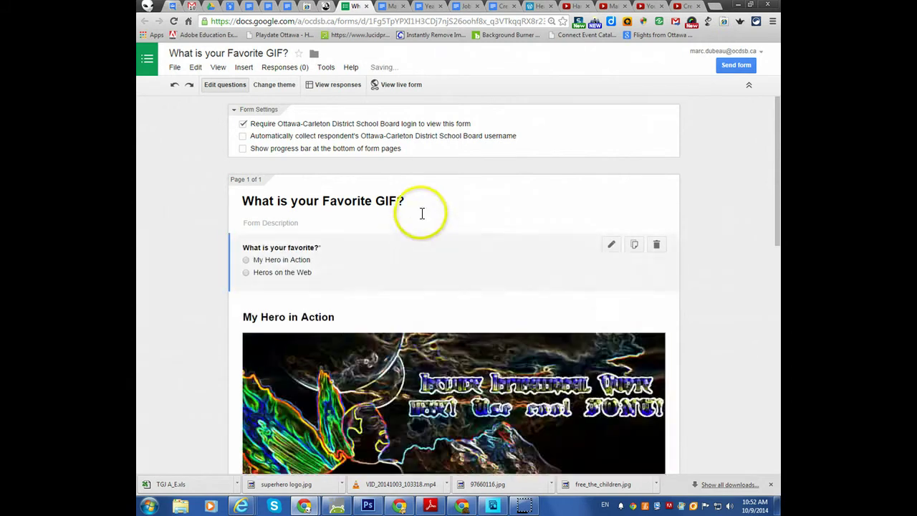
# Add a section header reading "VOTE HERE!" below the second image item and finish editing it
pyautogui.click(433, 192)
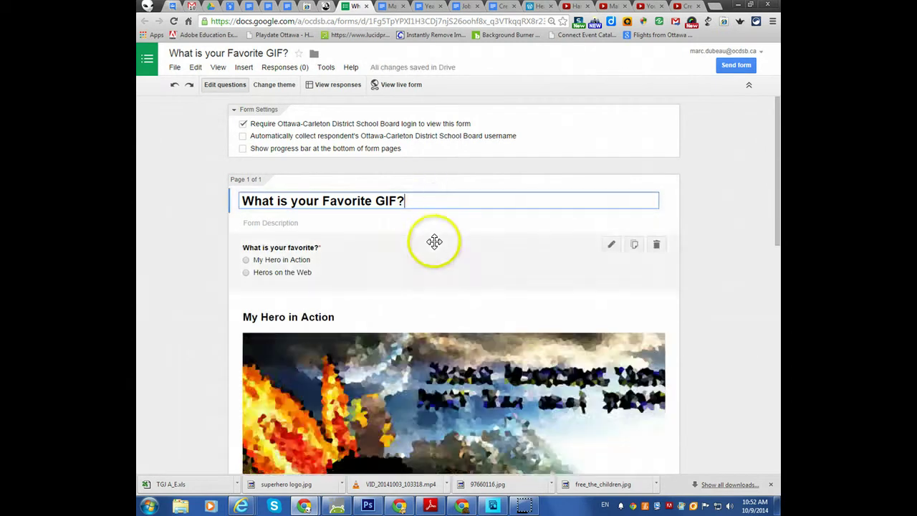
pyautogui.moveTo(447, 241); pyautogui.dragTo(453, 321)
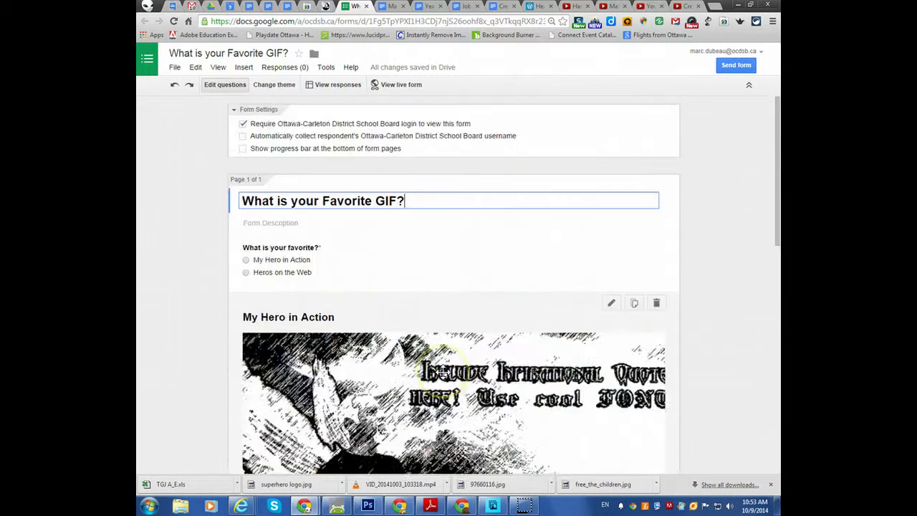
pyautogui.scroll(-10, 415, 371)
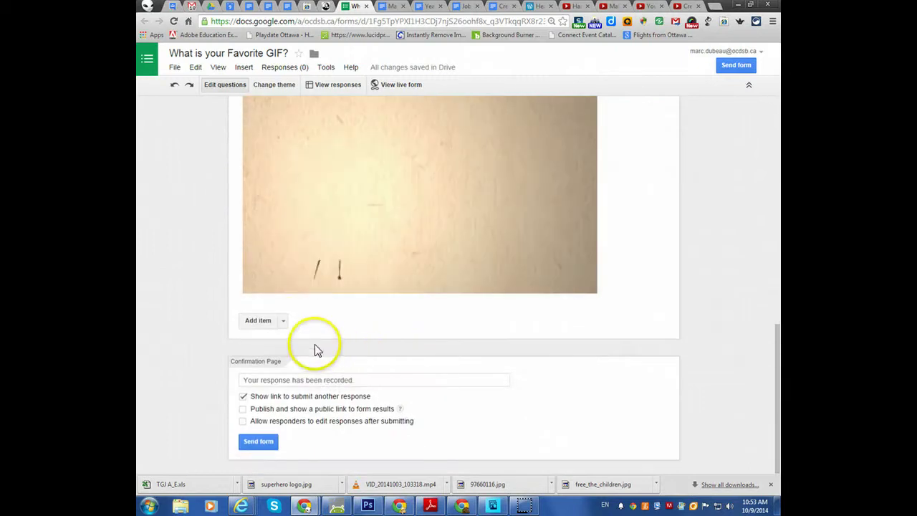
pyautogui.click(284, 324)
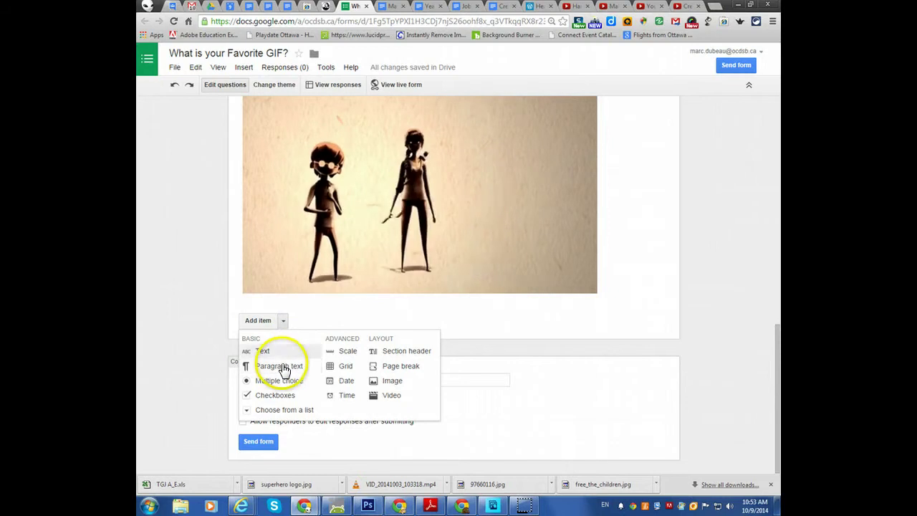
pyautogui.click(386, 353)
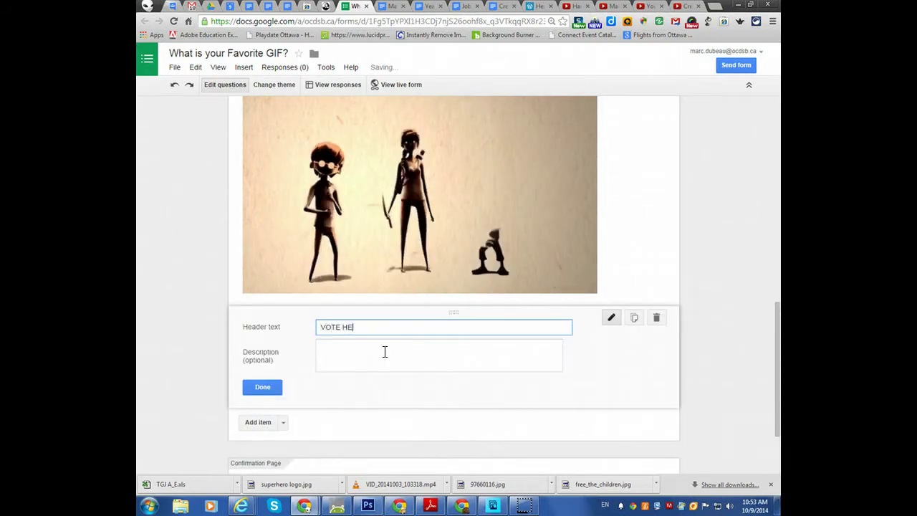
pyautogui.click(346, 352)
pyautogui.click(276, 386)
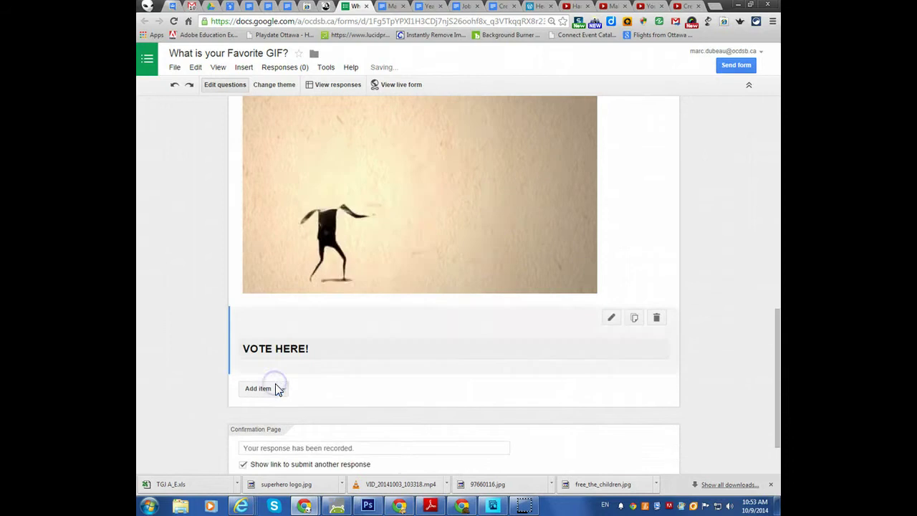
# Move the "What is your favorite?" question from the start of the form to between the second image and the "VOTE HERE!" header
pyautogui.scroll(10, 430, 210)
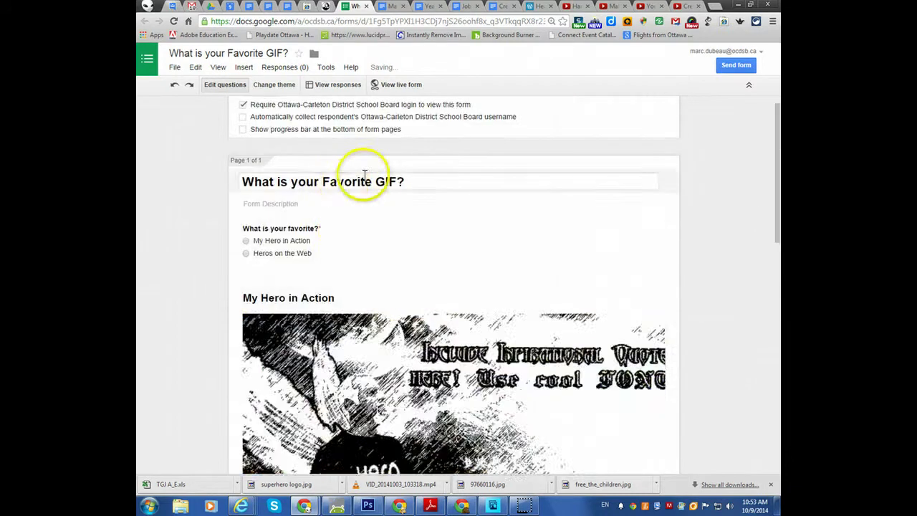
pyautogui.moveTo(346, 218); pyautogui.dragTo(356, 267)
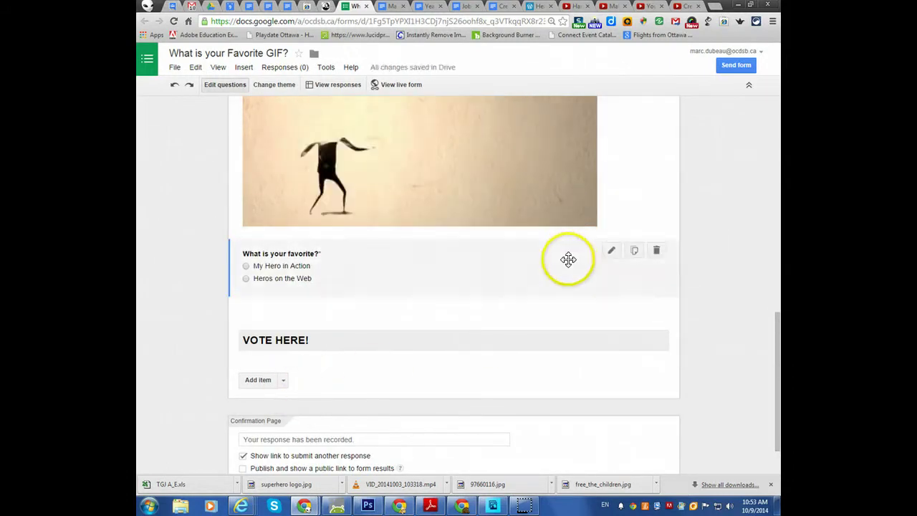
pyautogui.scroll(-1, 563, 267)
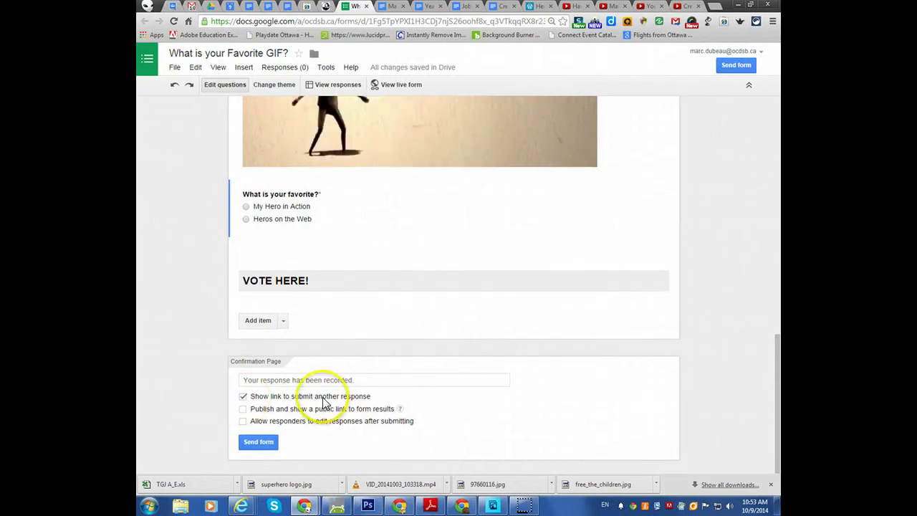
pyautogui.scroll(1, 322, 403)
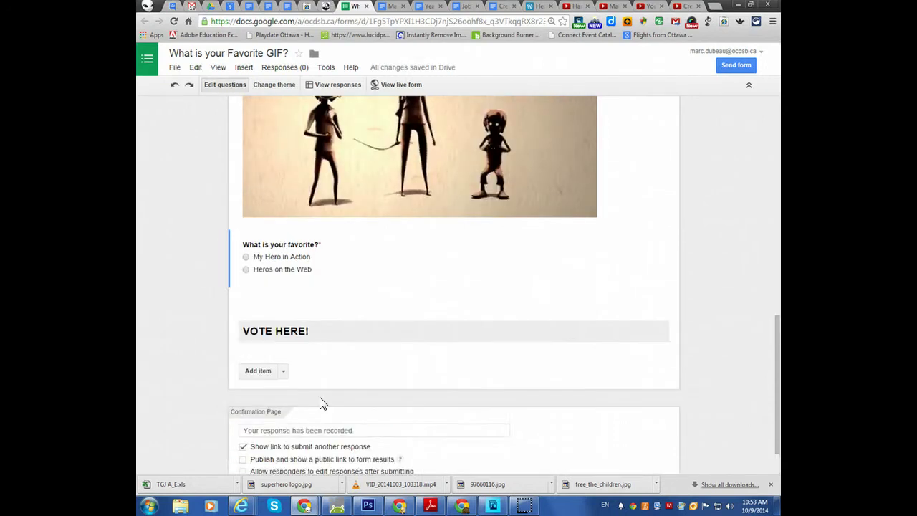
# Turn off the required Ottawa-Carleton District School Board login for viewing the form, and apply the Beach Evening theme
pyautogui.scroll(15, 321, 397)
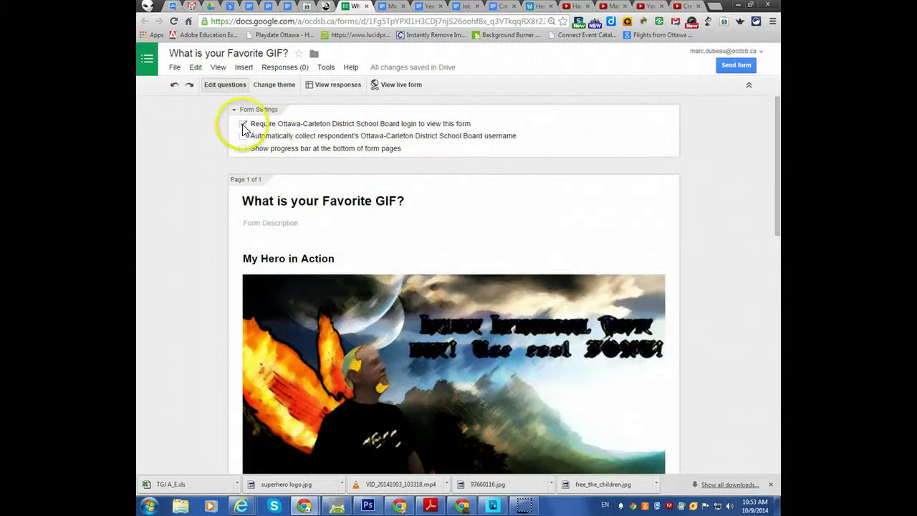
pyautogui.click(242, 124)
pyautogui.click(334, 282)
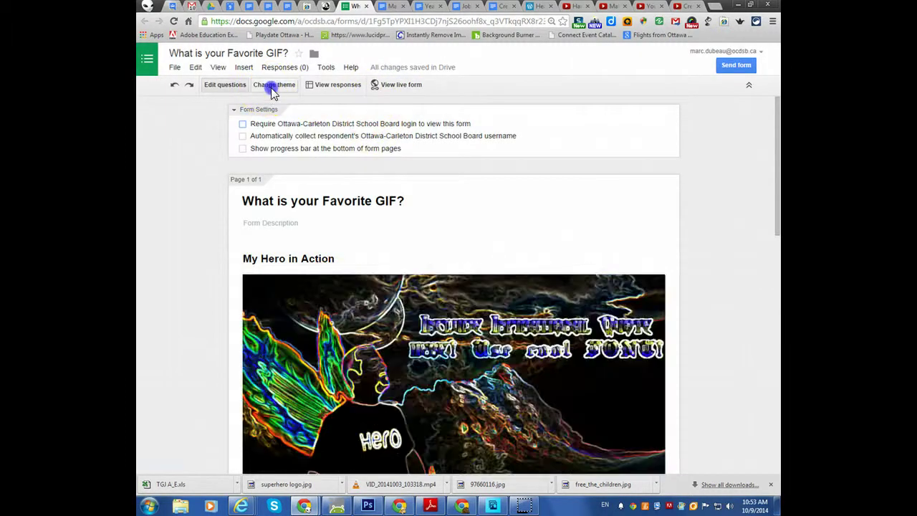
pyautogui.click(271, 87)
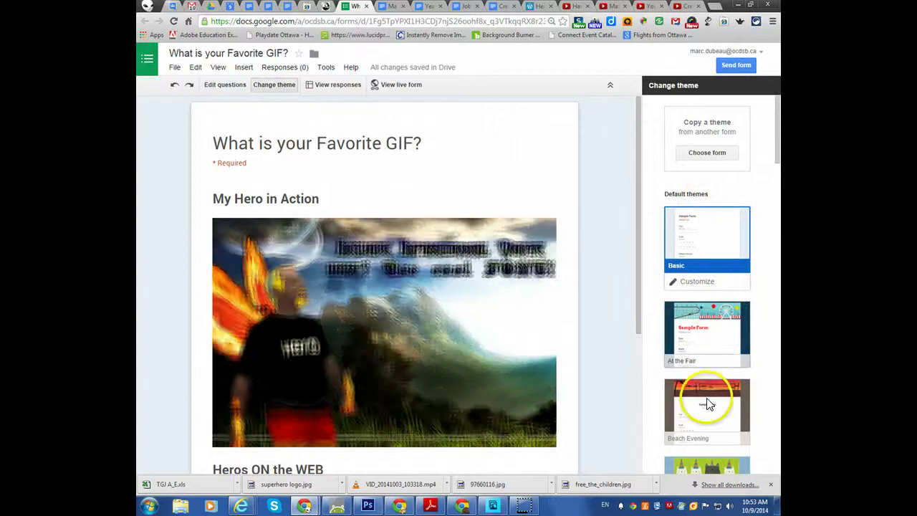
pyautogui.click(707, 405)
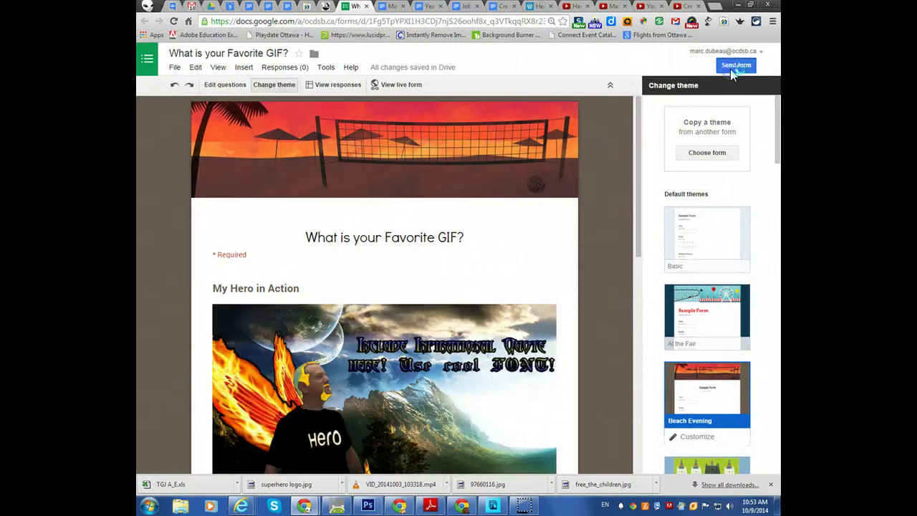
# Copy the form's share link from the sending options, close them, and look over the themed form
pyautogui.click(732, 65)
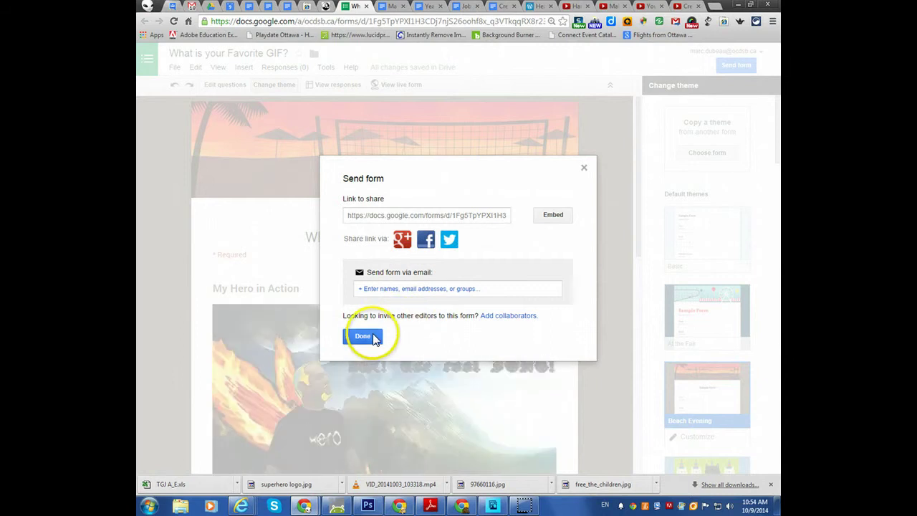
pyautogui.click(430, 216)
pyautogui.rightClick(429, 215)
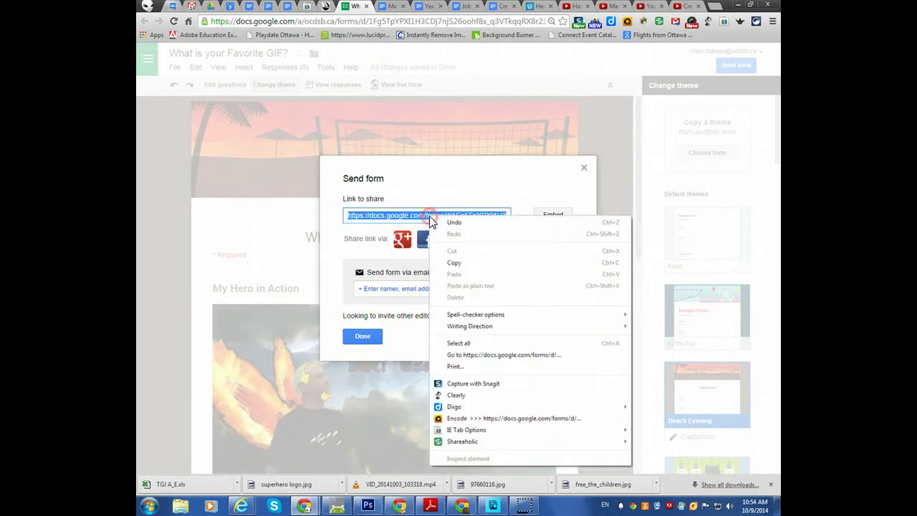
pyautogui.click(460, 261)
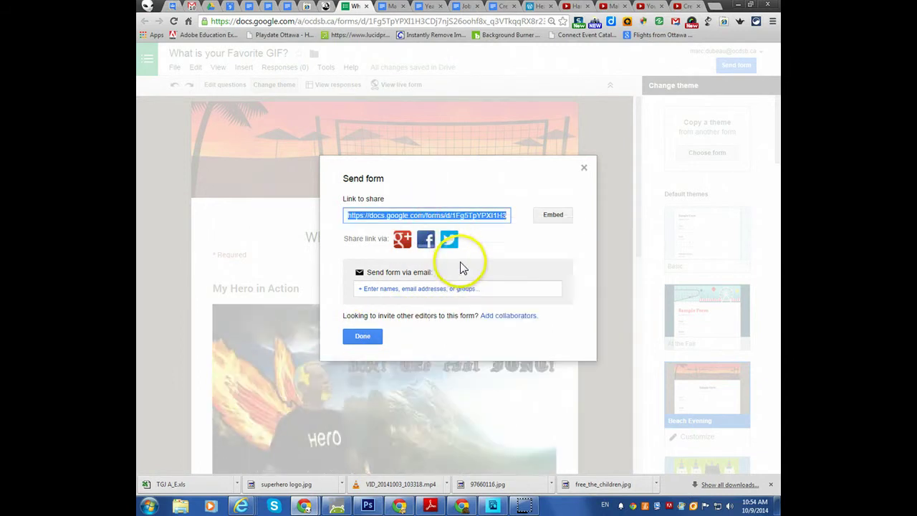
pyautogui.click(365, 335)
pyautogui.scroll(-8, 425, 251)
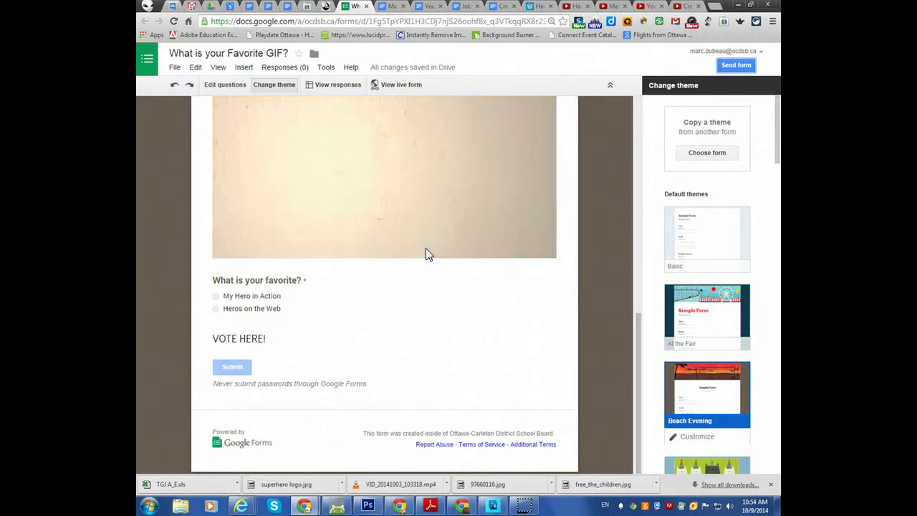
pyautogui.scroll(5, 430, 215)
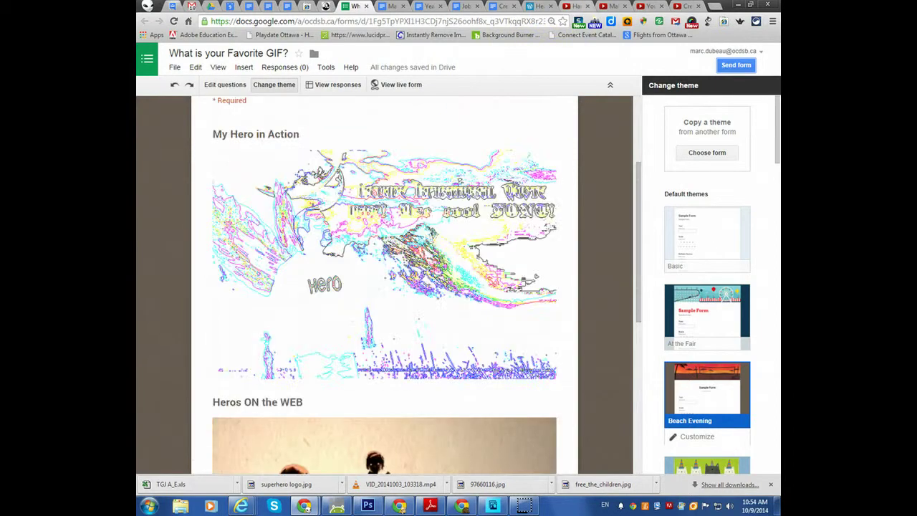
# Switch to the YouTube video's browser tab and search the web there for "qr code generator"
pyautogui.click(684, 5)
pyautogui.click(512, 22)
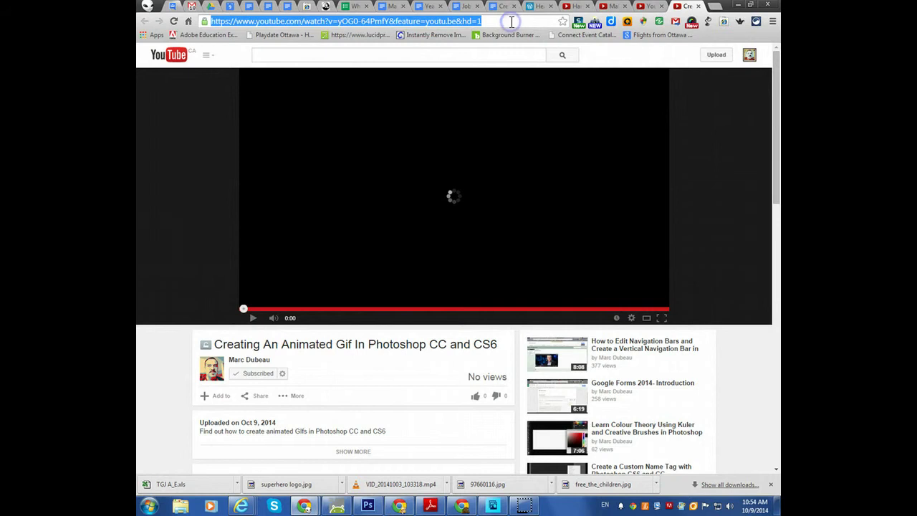
pyautogui.write('qr code generator')
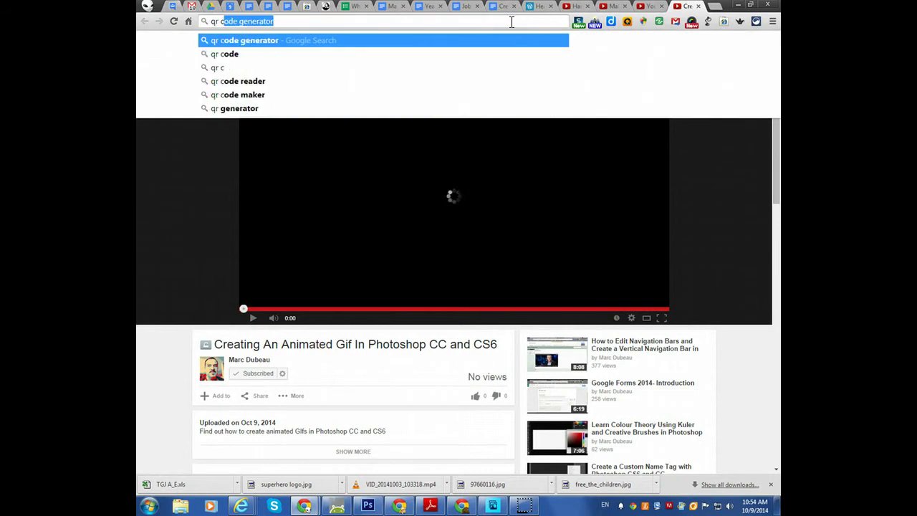
pyautogui.press('Return')
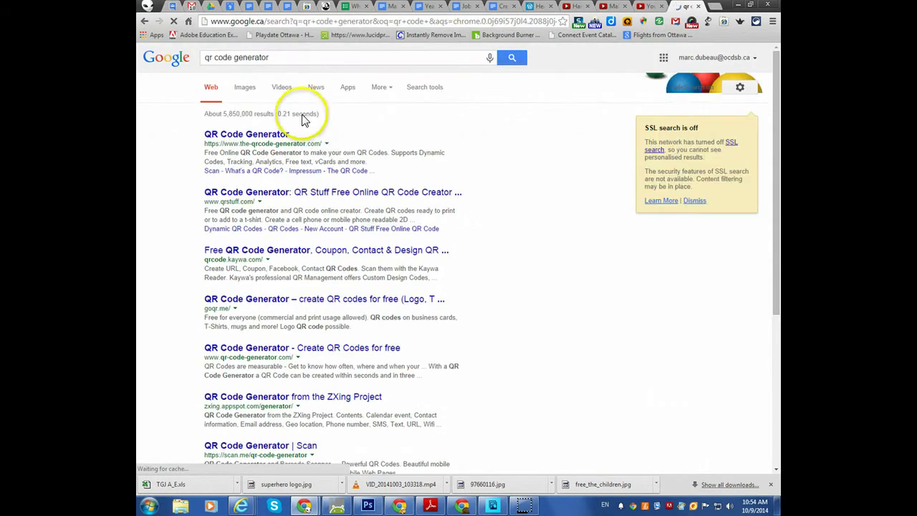
# Open the QR Stuff generator from the search results and paste the copied form link as the website URL
pyautogui.click(258, 195)
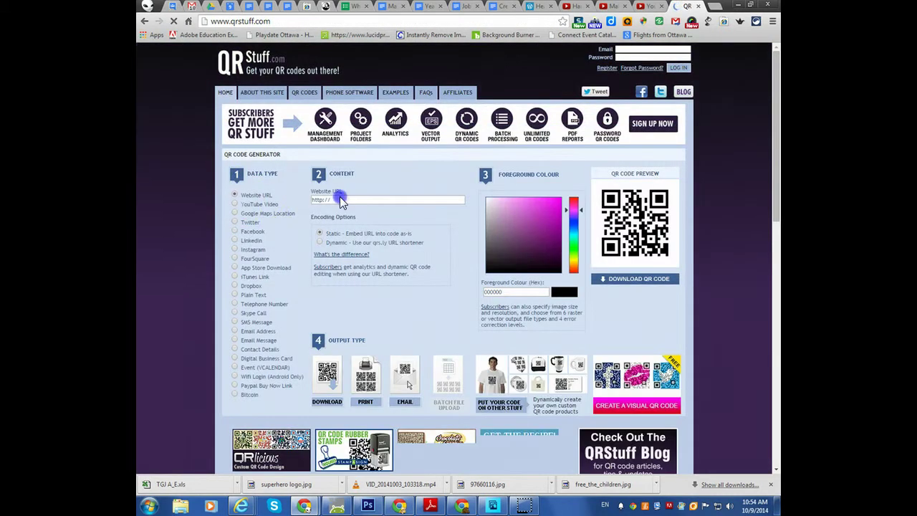
pyautogui.click(338, 201)
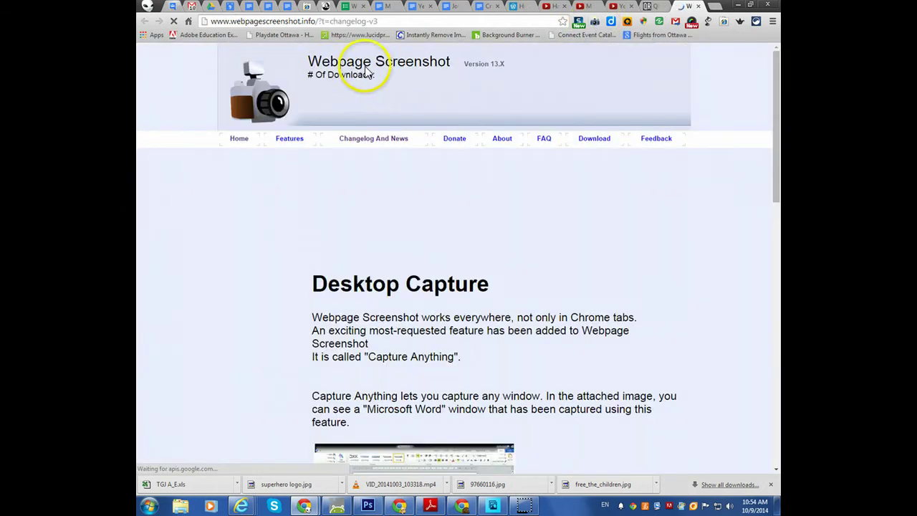
pyautogui.click(594, 22)
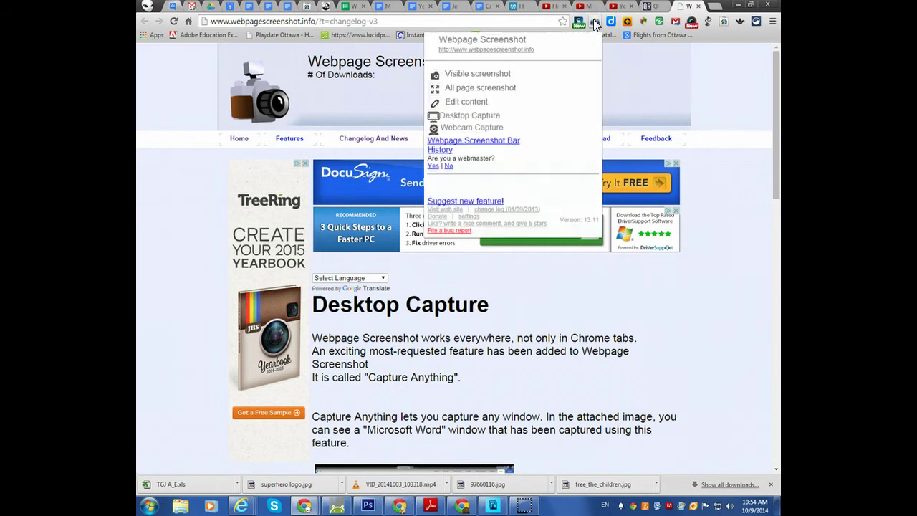
pyautogui.click(475, 75)
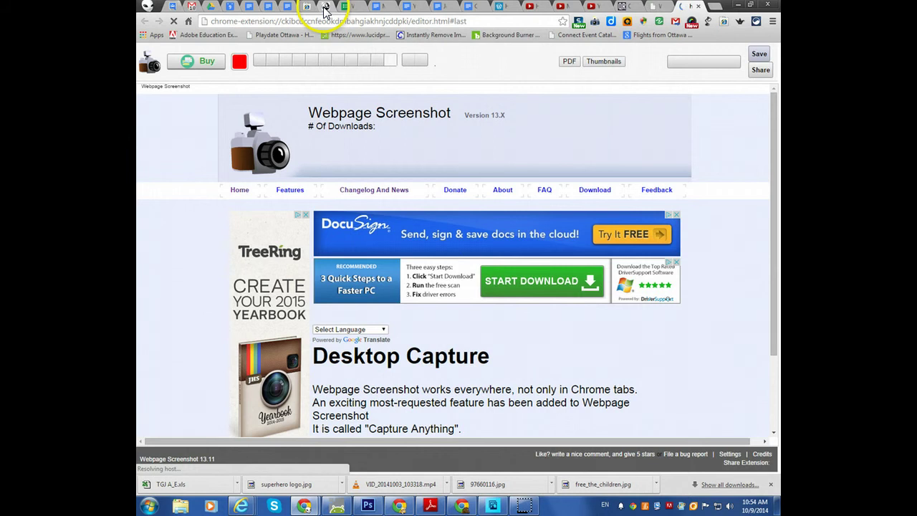
pyautogui.click(707, 6)
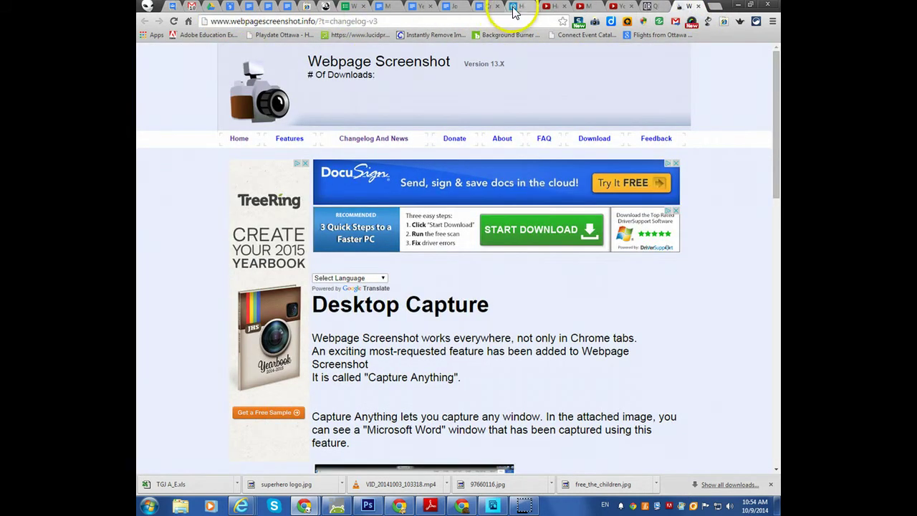
# Capture the visible QR Stuff page with Webpage Screenshot and save the capture cropped to the QR code preview
pyautogui.click(649, 7)
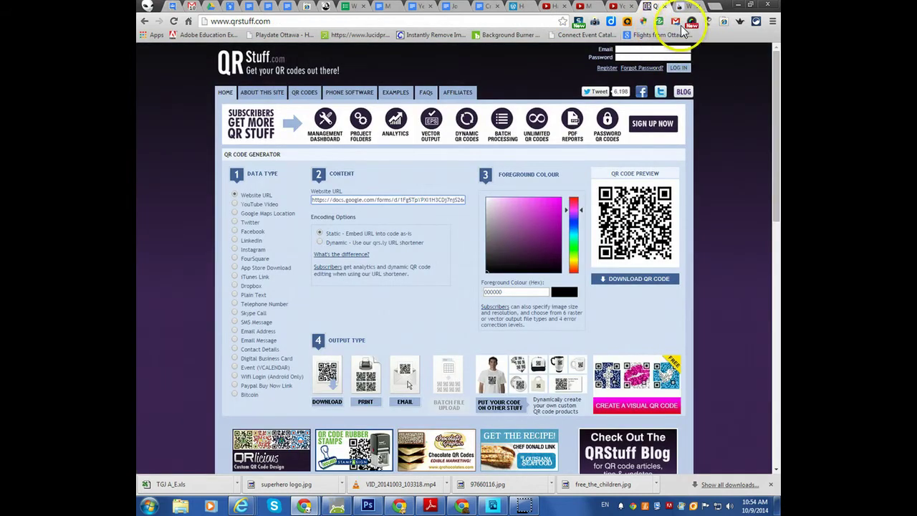
pyautogui.click(644, 22)
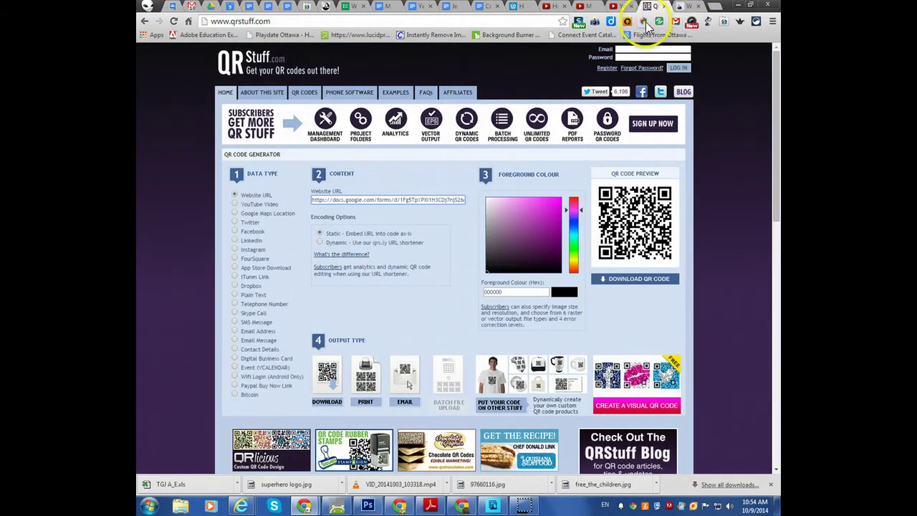
pyautogui.click(595, 22)
pyautogui.click(478, 74)
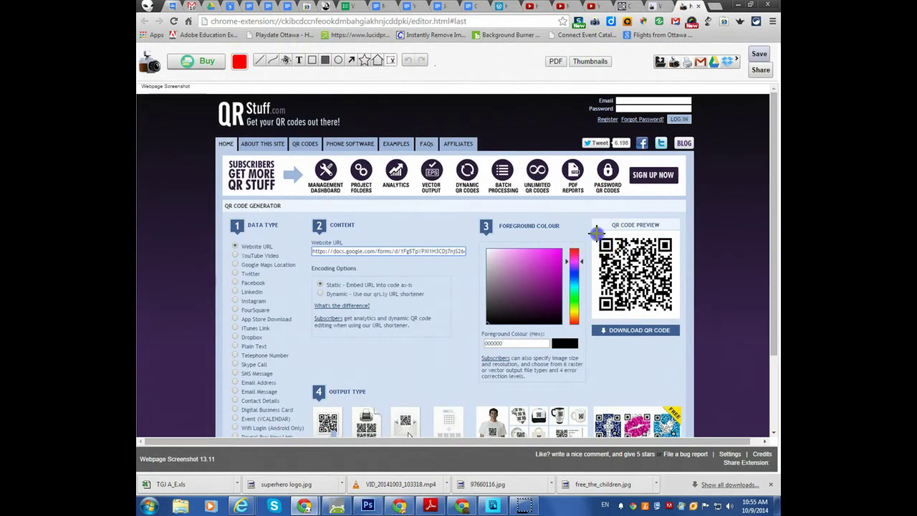
pyautogui.moveTo(597, 233); pyautogui.dragTo(674, 314)
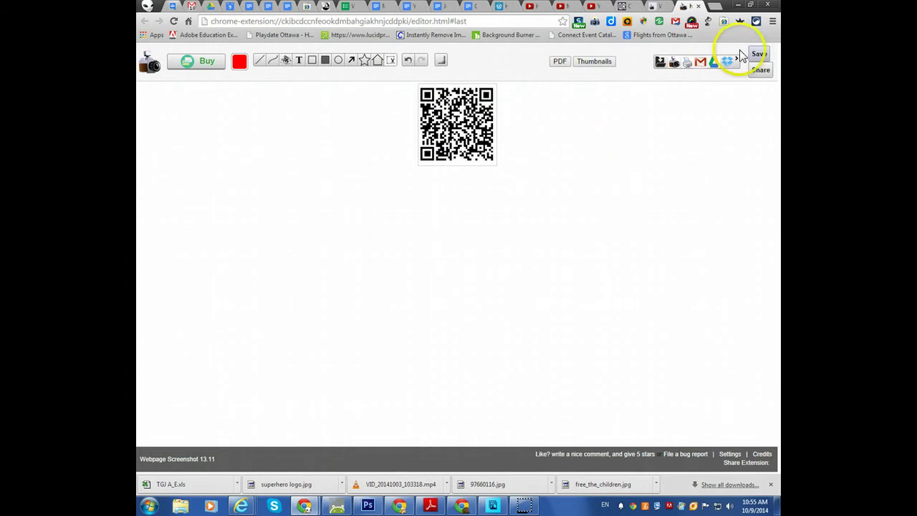
pyautogui.click(757, 54)
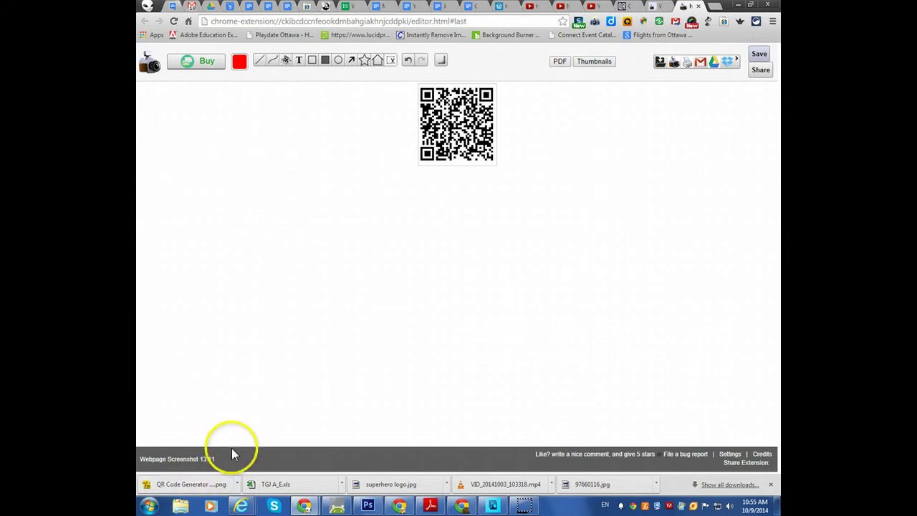
# Create a new blank Google Docs document from Drive
pyautogui.click(210, 9)
pyautogui.click(179, 113)
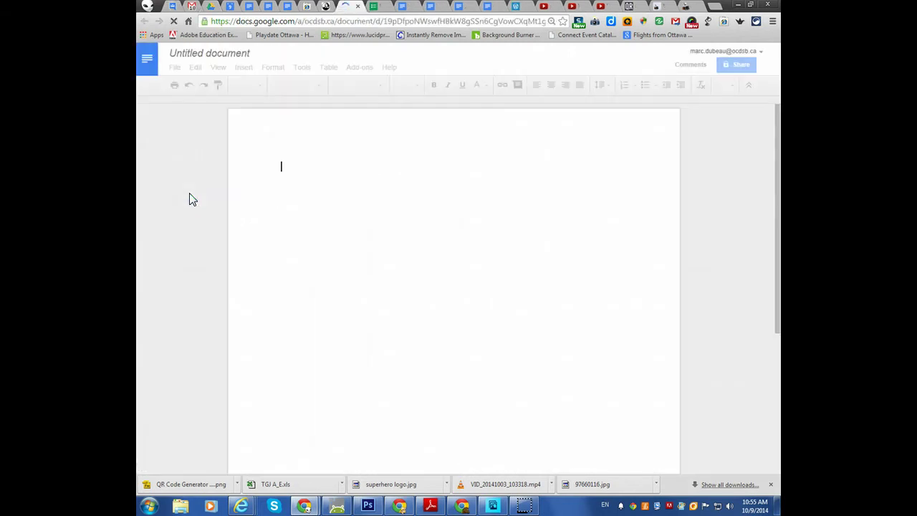
# Insert the downloaded QR code image into the blank document and enlarge it to about 5.6 inches wide
pyautogui.moveTo(204, 489); pyautogui.dragTo(389, 317)
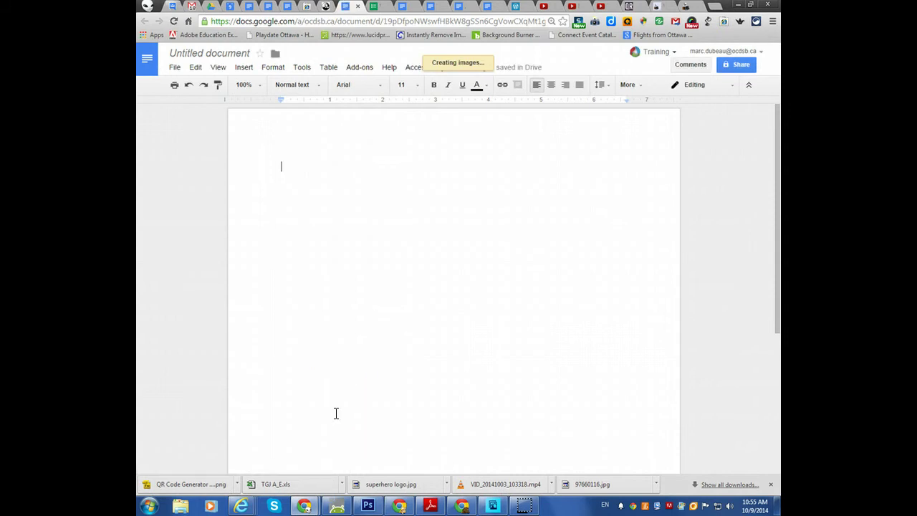
pyautogui.click(366, 249)
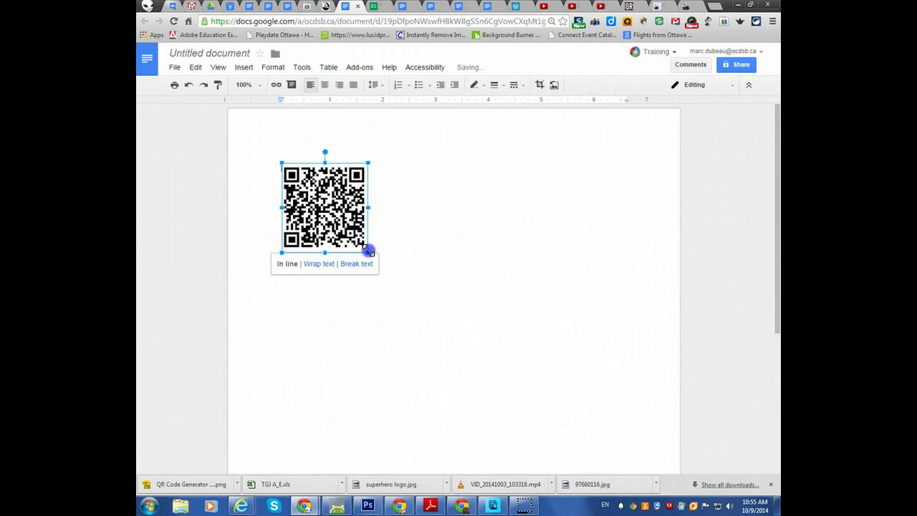
pyautogui.moveTo(368, 250); pyautogui.dragTo(580, 389)
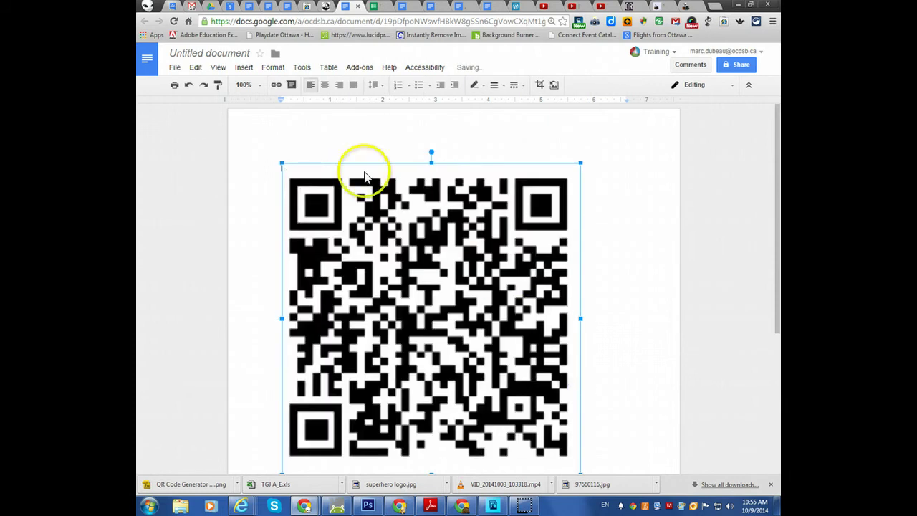
pyautogui.click(327, 155)
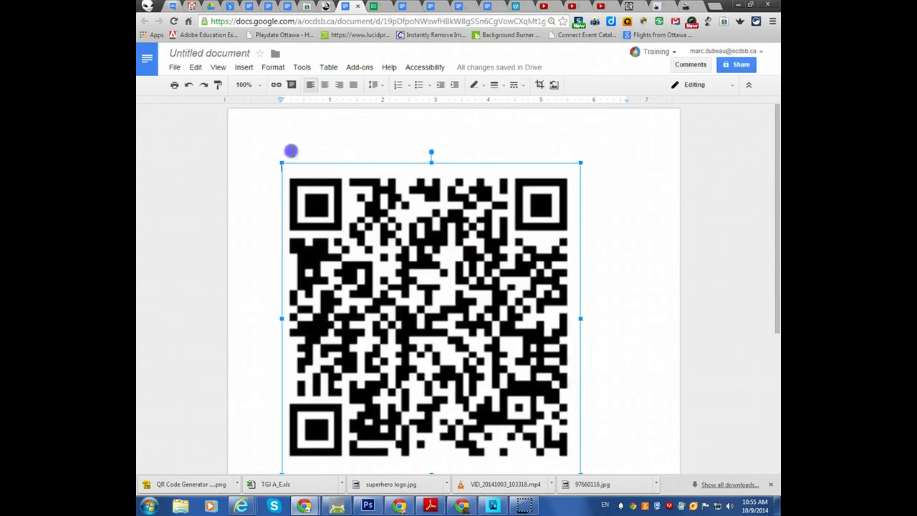
pyautogui.press('Delete')
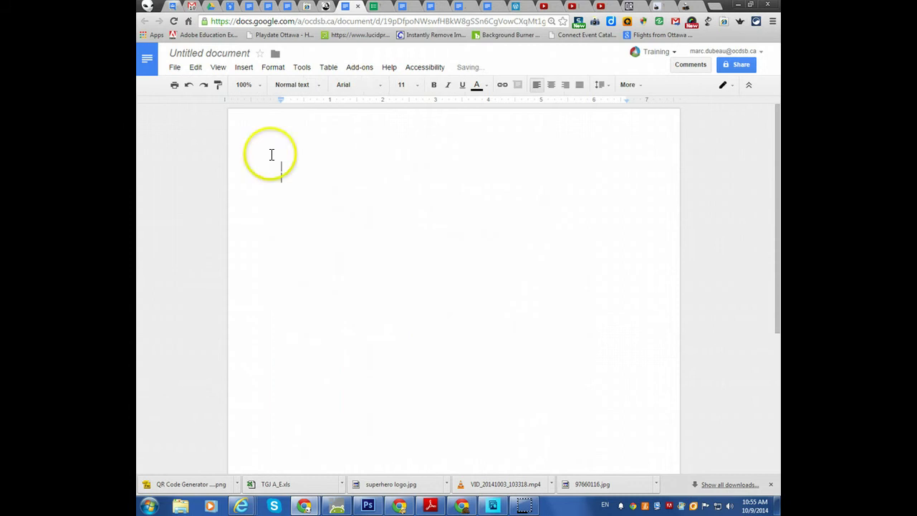
pyautogui.hotkey('ctrl', 'z')
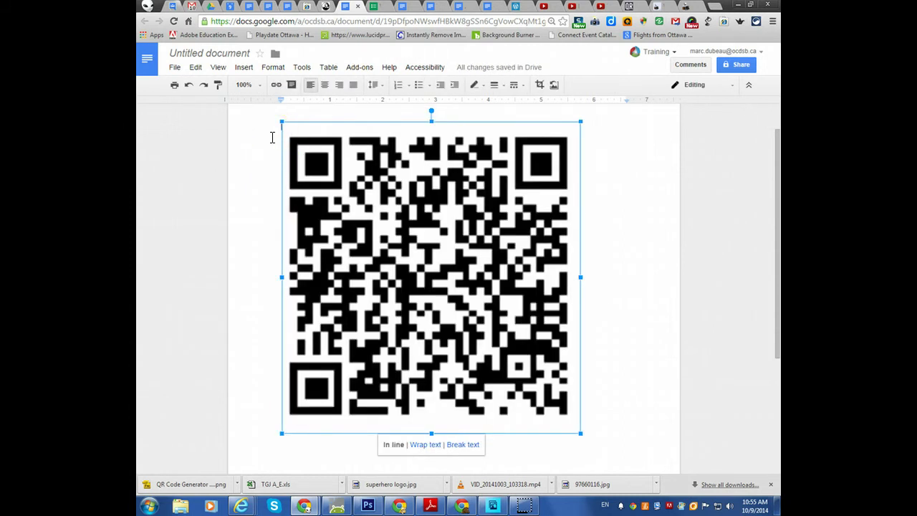
# Write a title with the teacher's name and "Qr Code for HEROs", and place the downloaded QR code below it, about 5.5 inches wide
pyautogui.write("Mr Dubeau's Qr Code for HEROs")
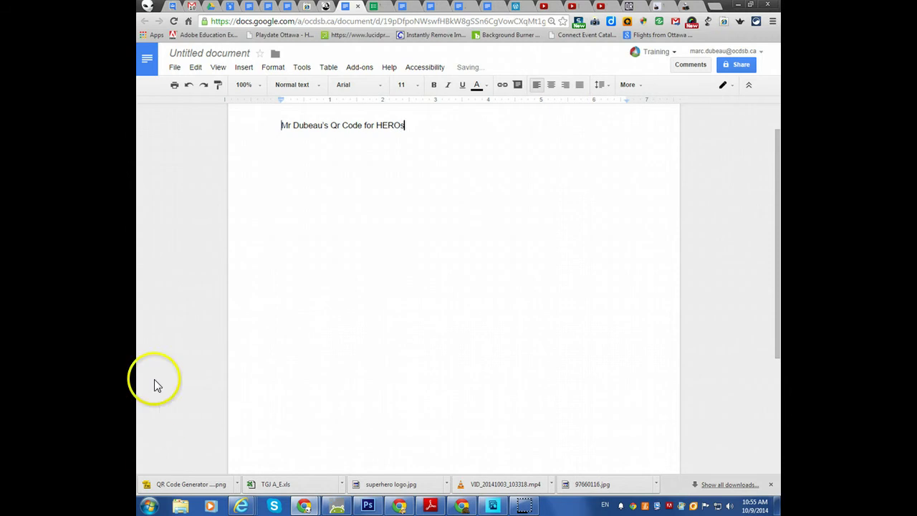
pyautogui.moveTo(183, 495); pyautogui.dragTo(409, 341)
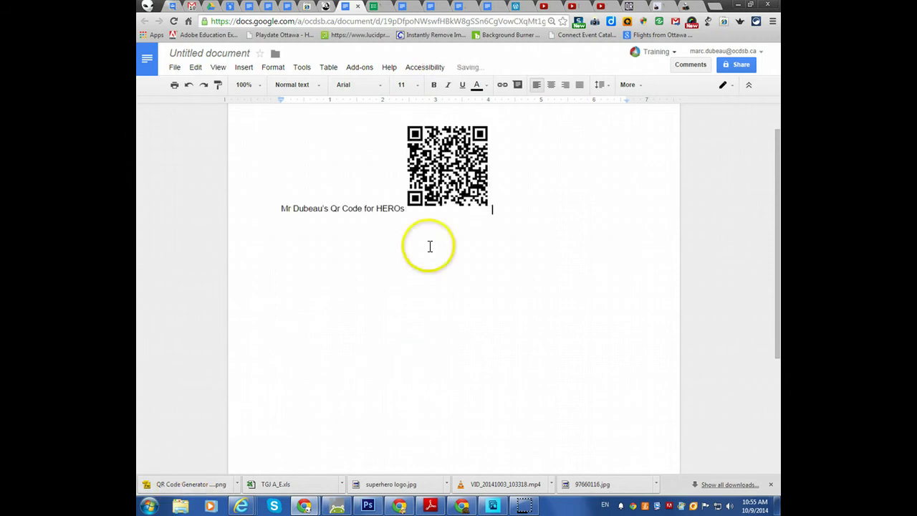
pyautogui.moveTo(511, 241); pyautogui.dragTo(657, 430)
pyautogui.click(624, 336)
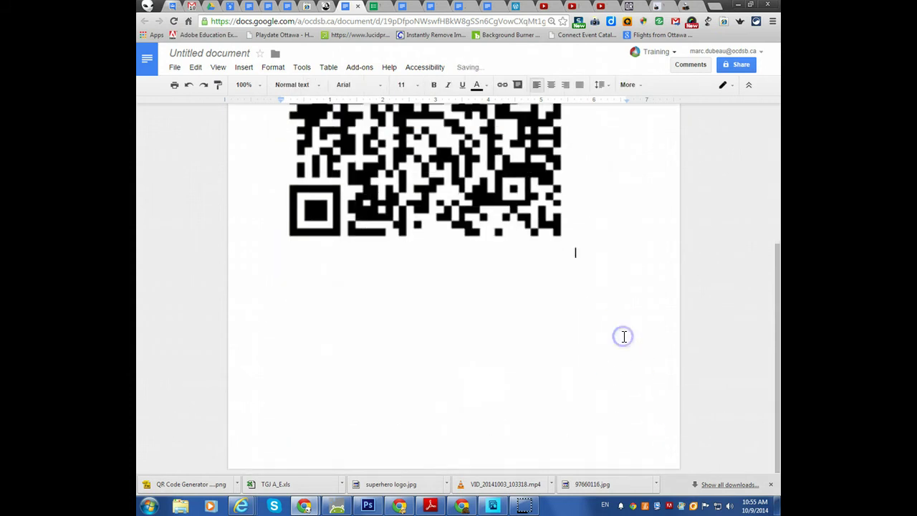
pyautogui.scroll(4, 599, 349)
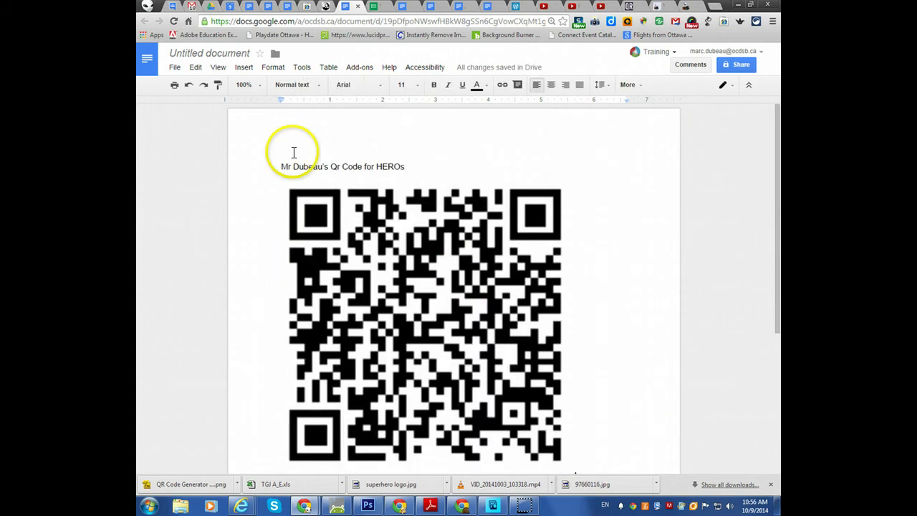
# Rename the document "QR CODE" followed by the teacher's surname
pyautogui.click(222, 56)
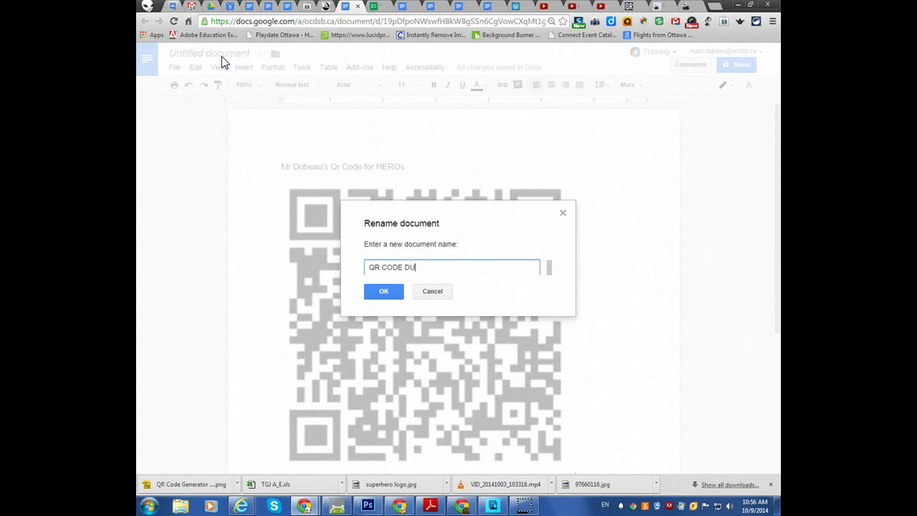
pyautogui.click(383, 292)
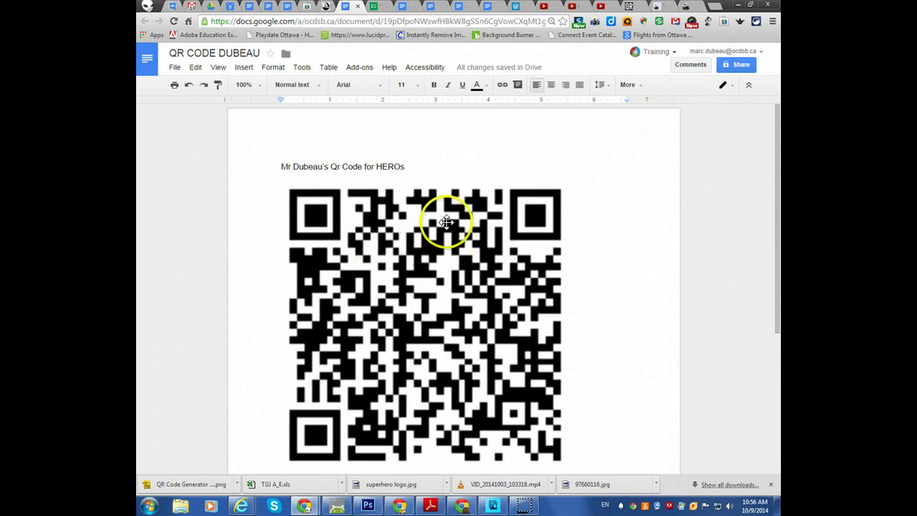
# Return to the "What is your Favorite GIF?" form and review it from the header to the voting question
pyautogui.click(383, 8)
pyautogui.scroll(3, 421, 300)
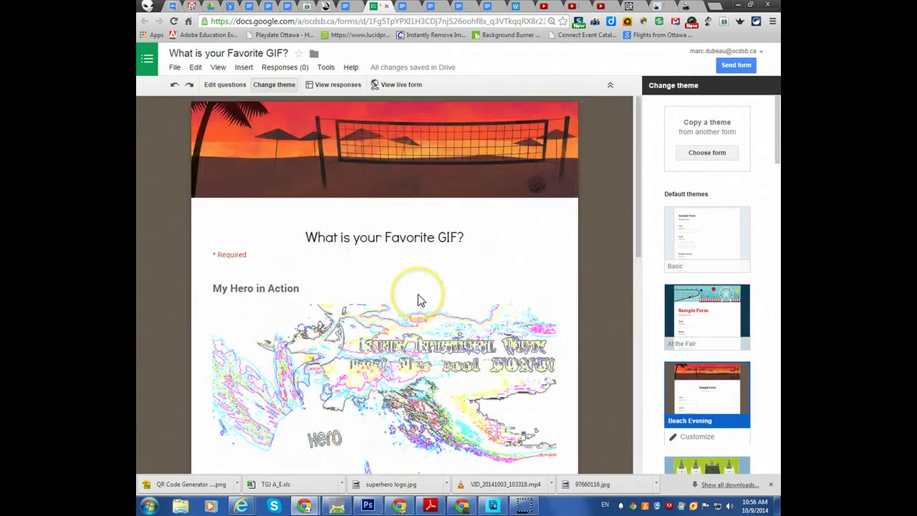
pyautogui.scroll(-10, 419, 297)
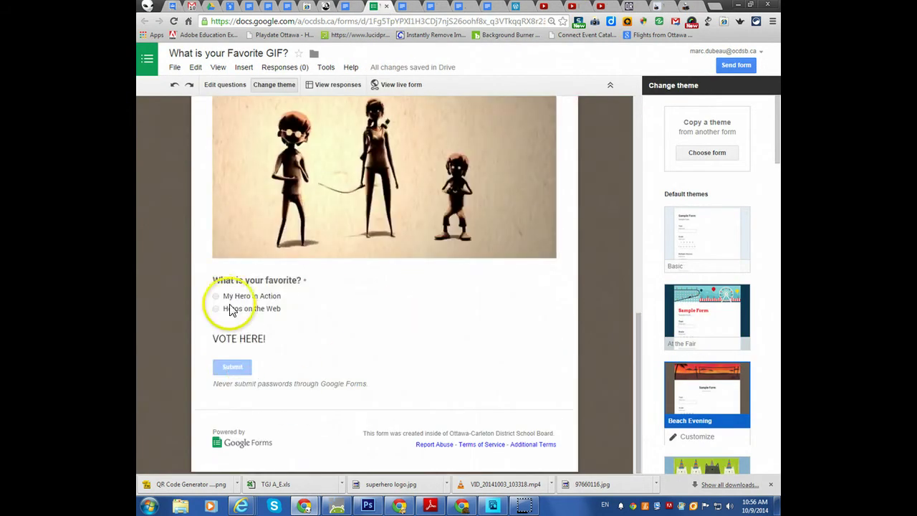